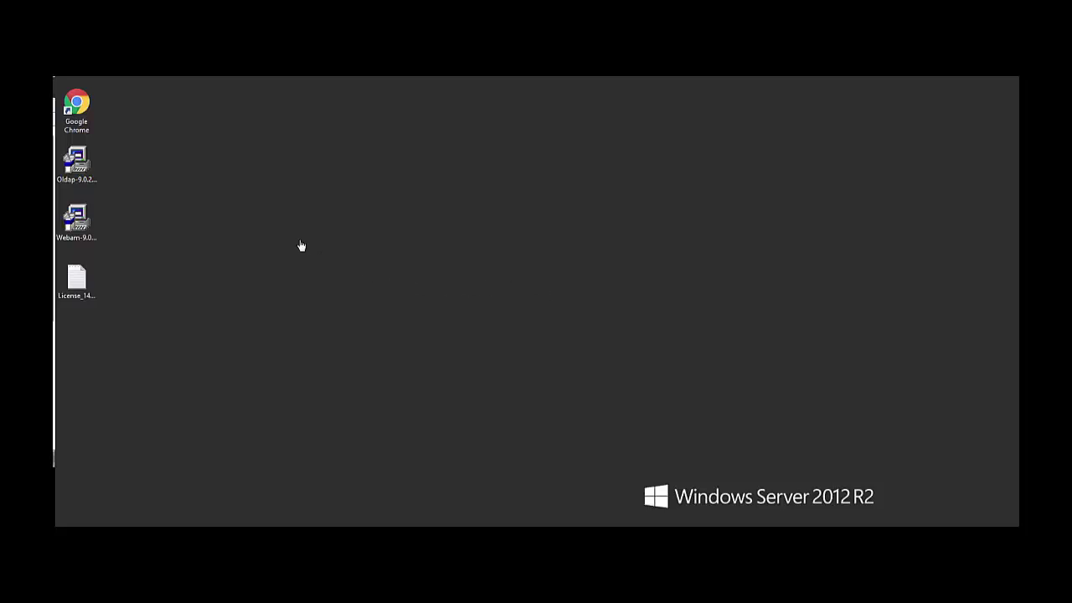
# Launch the Oldap-9.0.2.6 installer, accept the licence and keep the default install location.
pyautogui.click(88, 171)
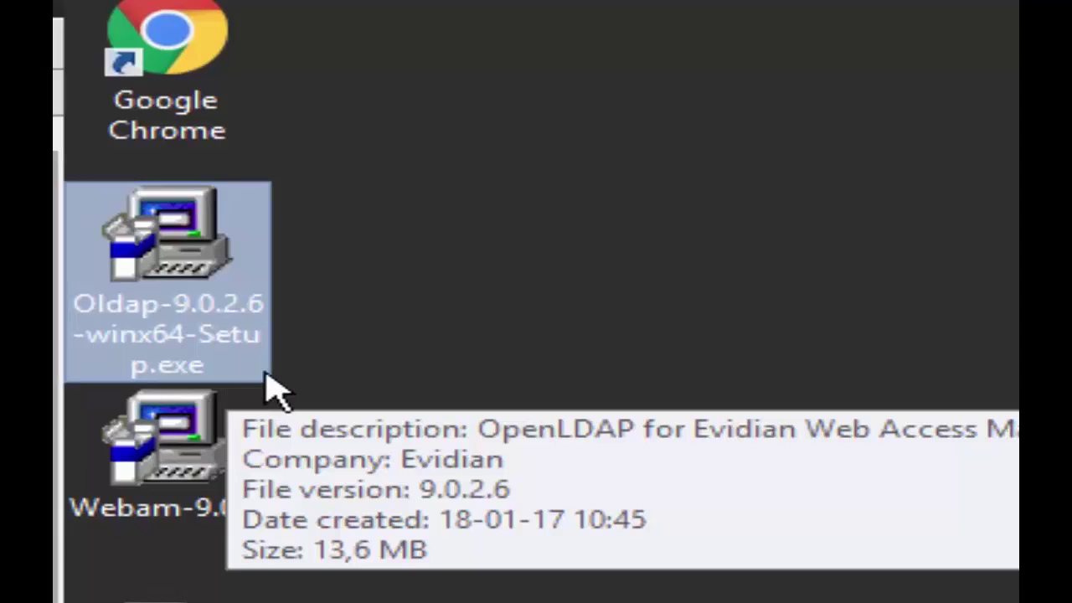
pyautogui.doubleClick(266, 376)
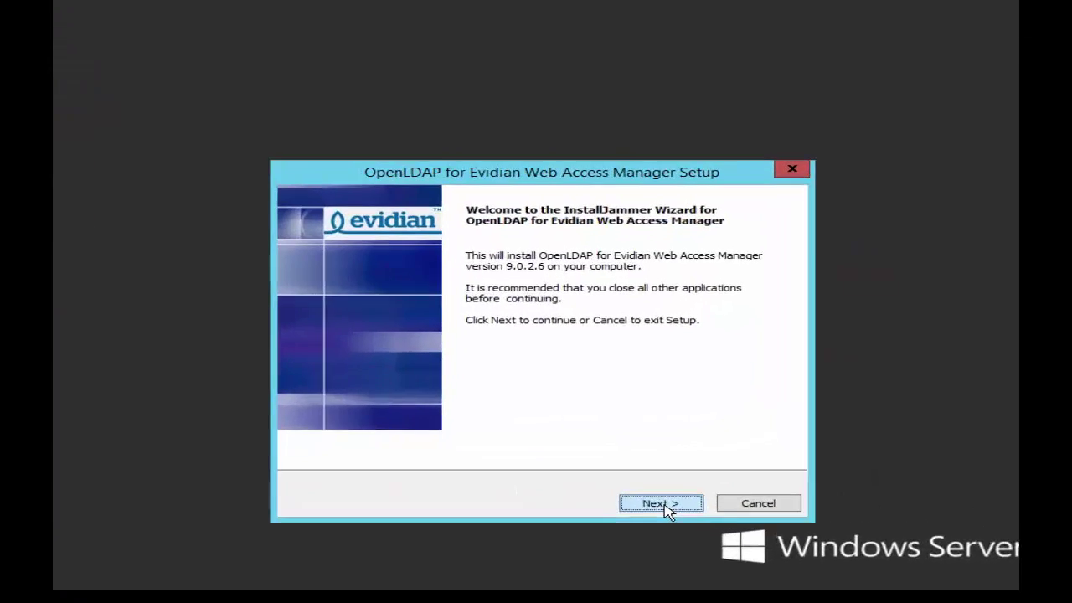
pyautogui.click(668, 511)
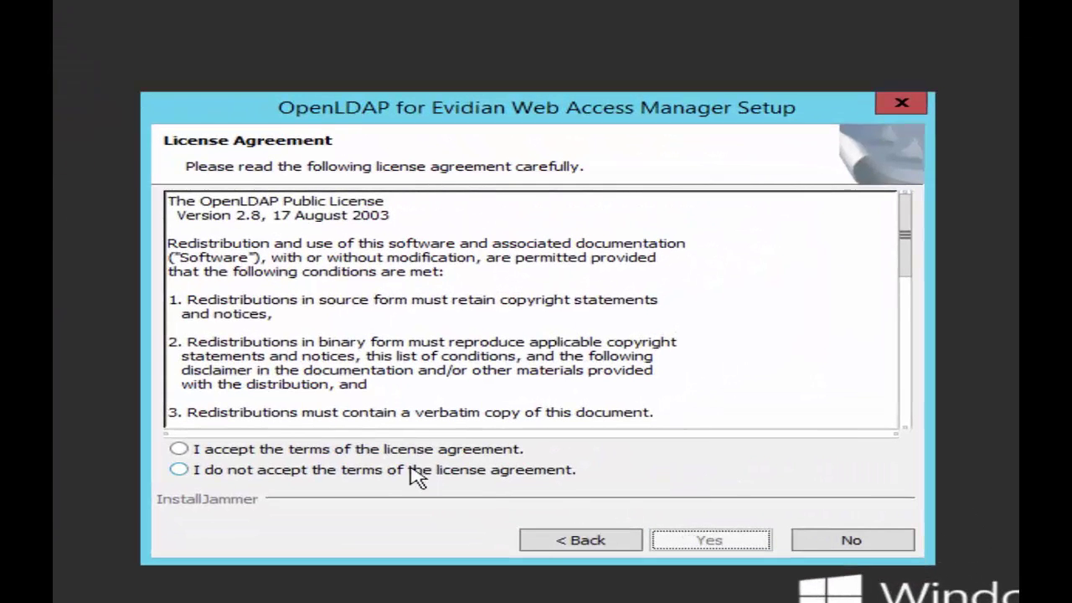
pyautogui.click(436, 450)
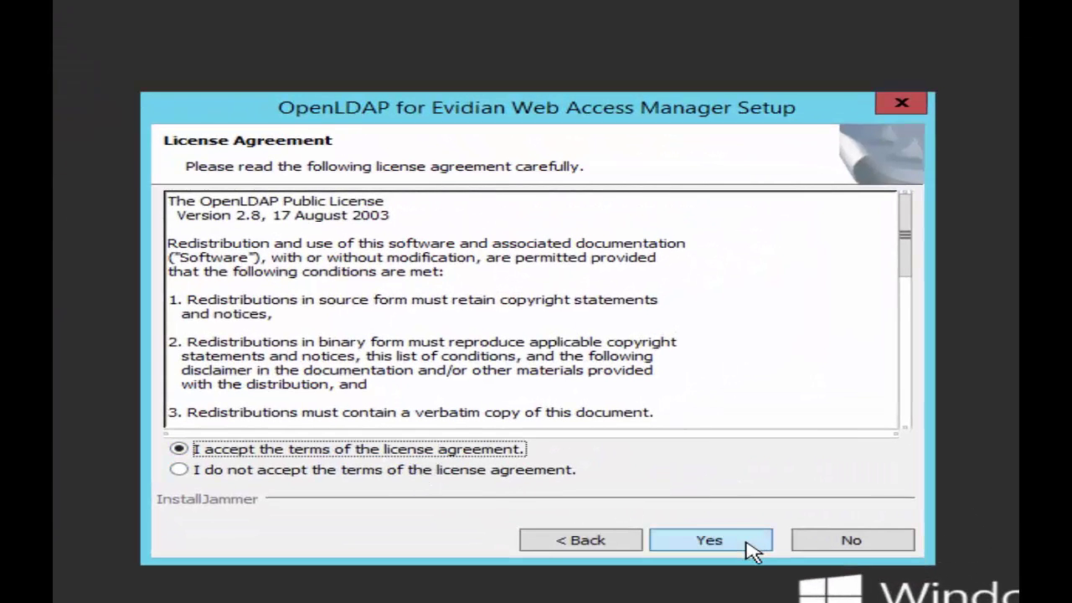
pyautogui.click(751, 549)
pyautogui.click(751, 549)
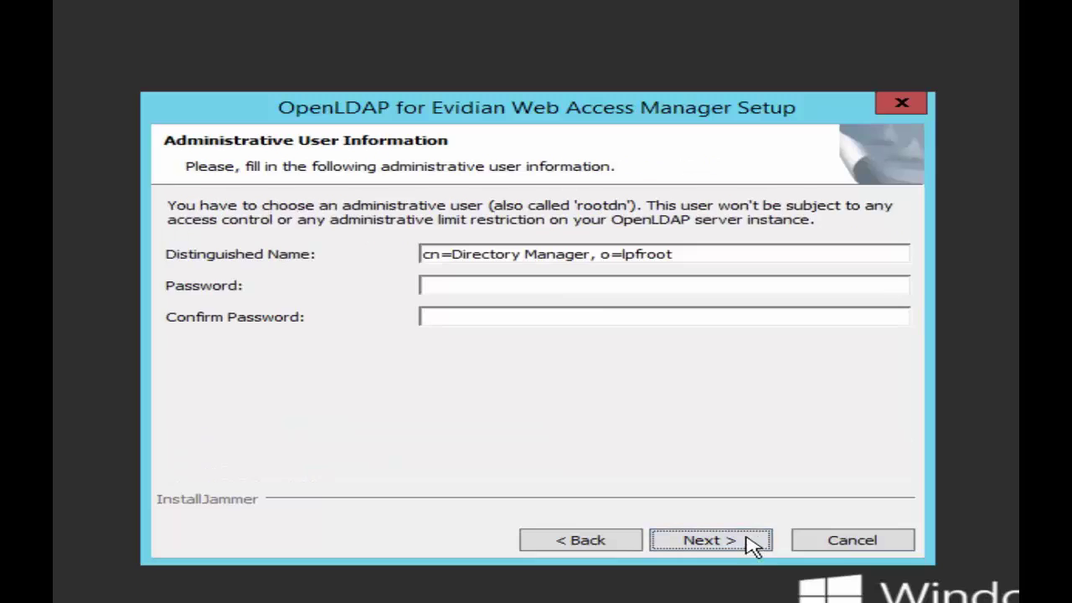
# Set and confirm the Directory Manager (rootdn) password.
pyautogui.click(558, 291)
pyautogui.write('*********')
pyautogui.press('Tab')
pyautogui.write('*********')
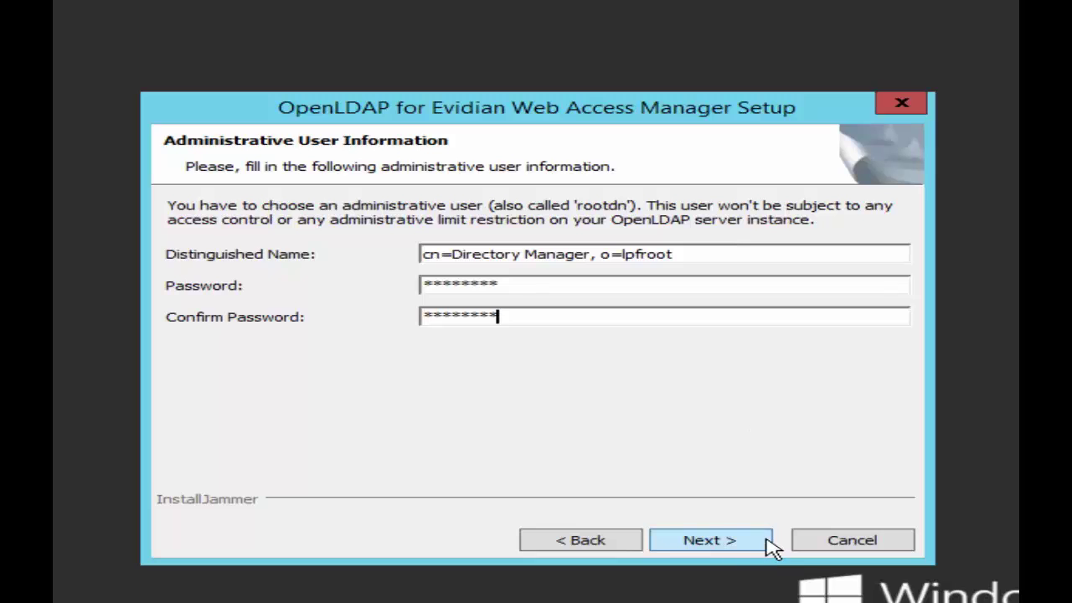
pyautogui.click(709, 540)
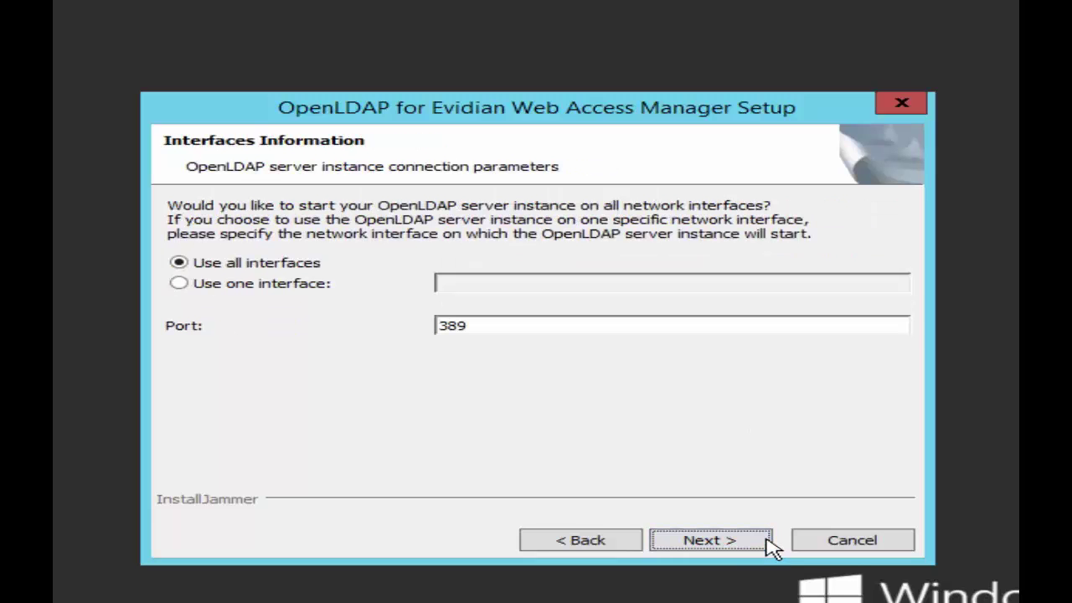
# Keep all interfaces on port 389 and default SSL settings, install OpenLDAP and finish.
pyautogui.doubleClick(574, 326)
pyautogui.click(573, 327)
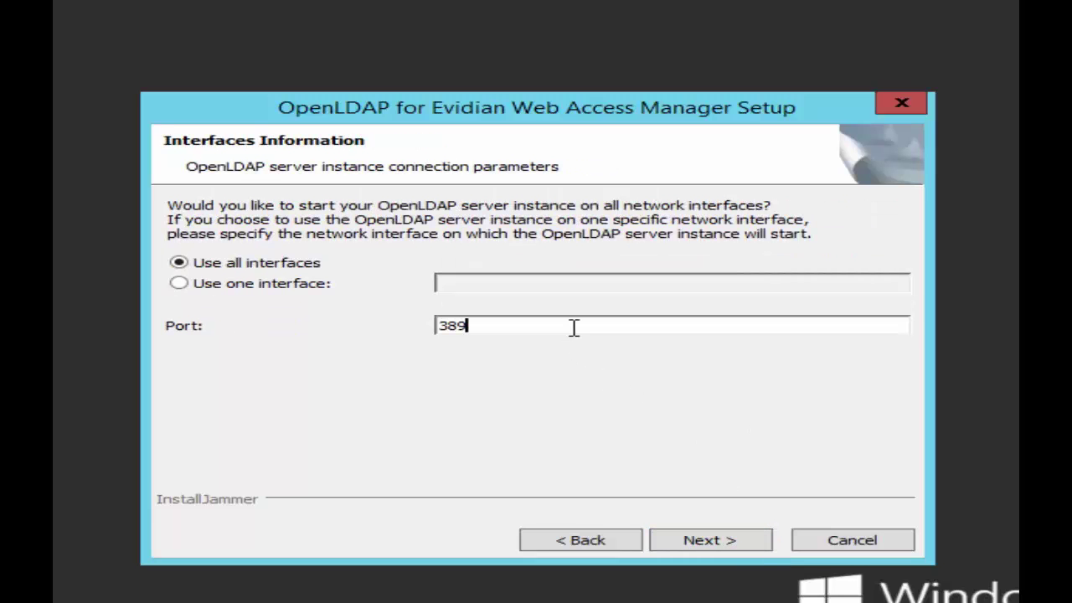
pyautogui.click(756, 543)
pyautogui.click(756, 543)
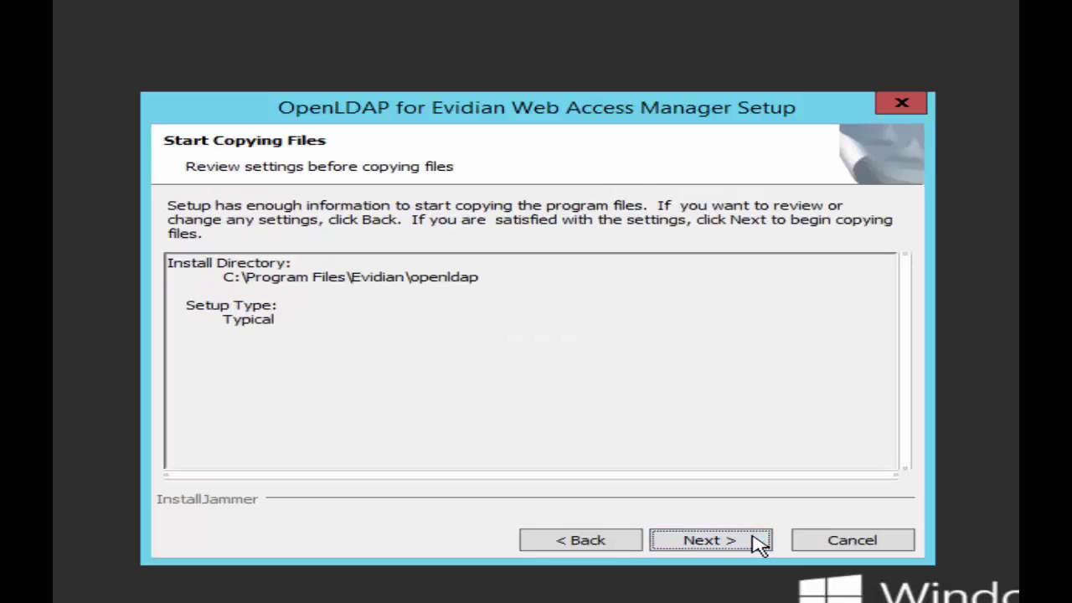
pyautogui.click(757, 542)
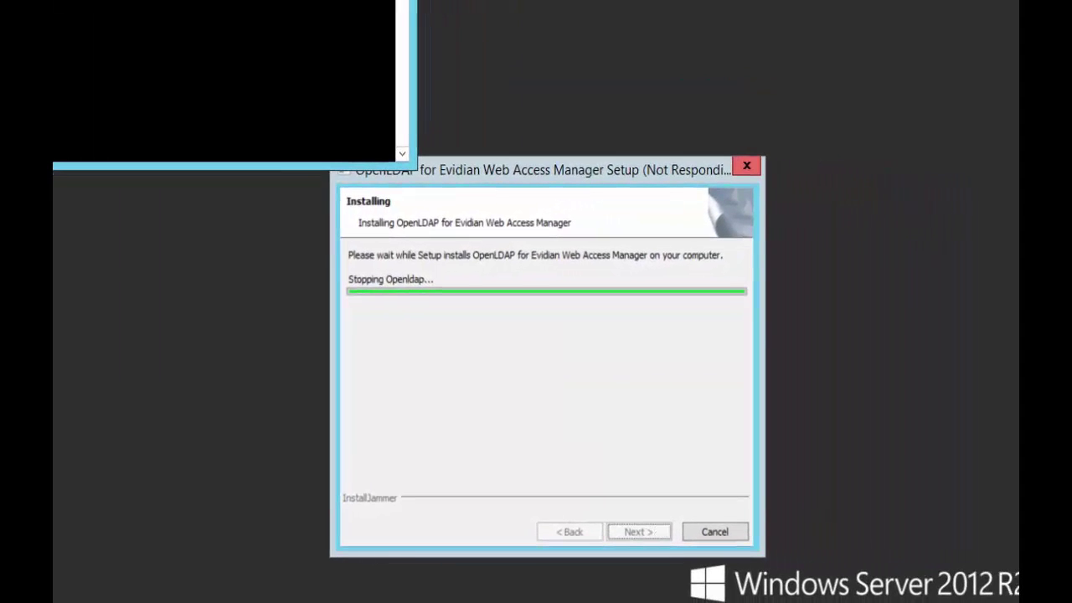
pyautogui.click(654, 536)
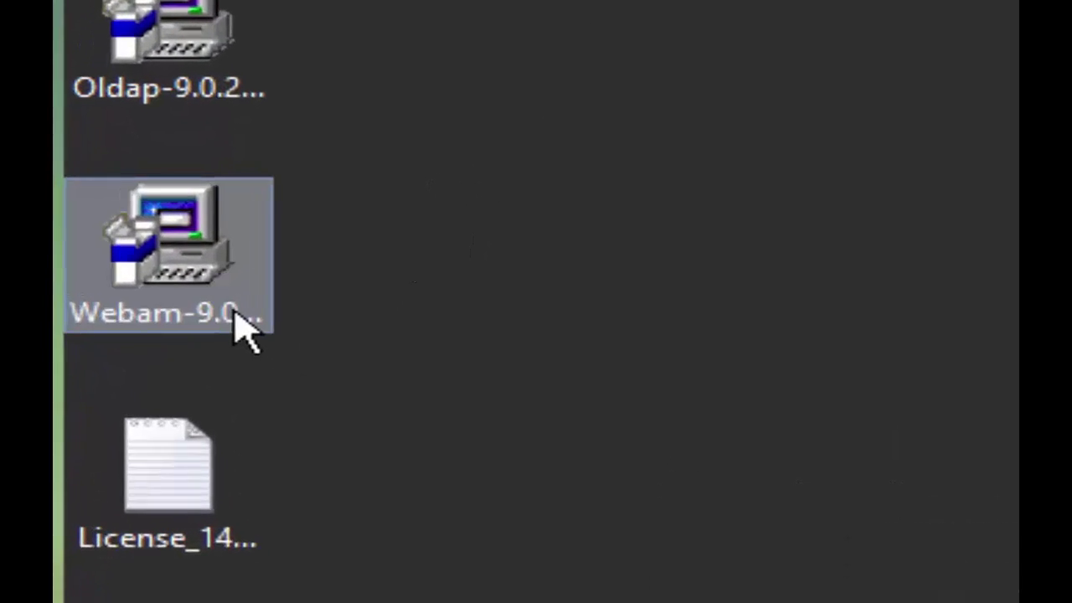
# Launch the Web Access Manager installer, accept the licence, and choose a first install with an existing directory.
pyautogui.click(243, 325)
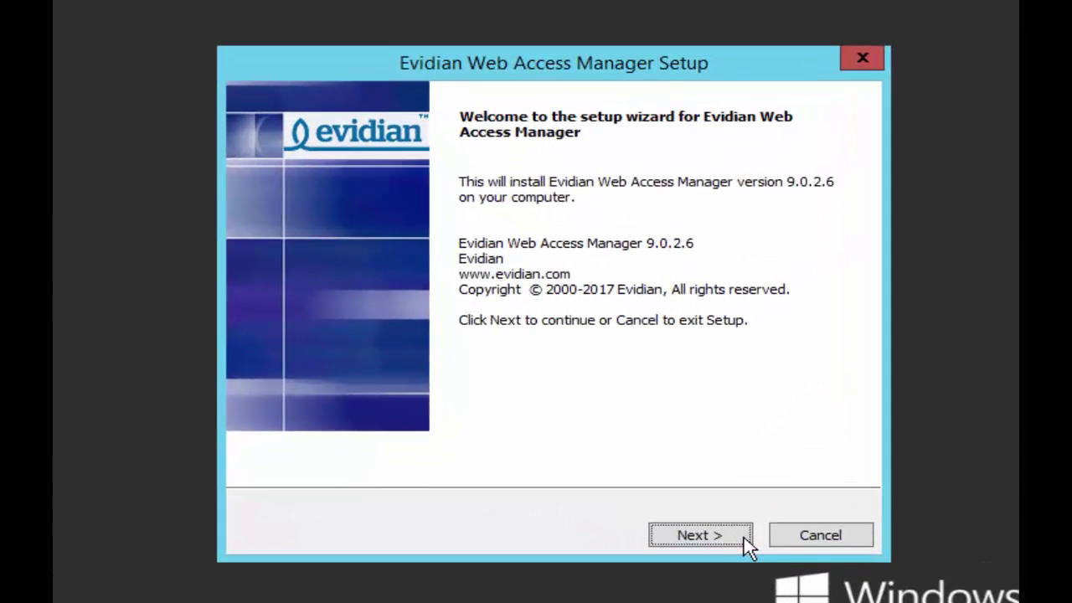
pyautogui.click(632, 471)
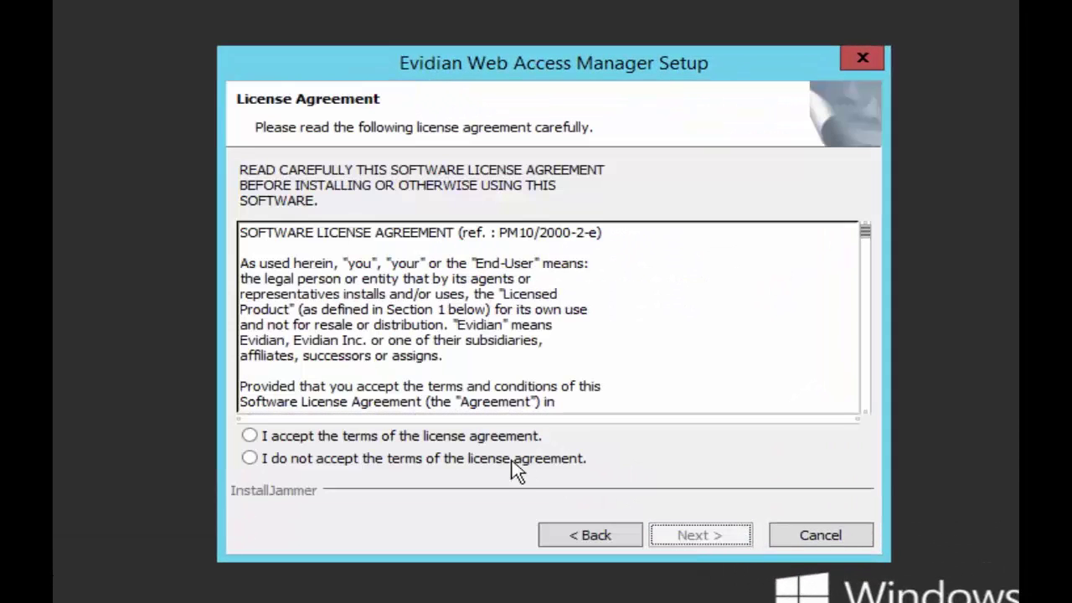
pyautogui.click(499, 439)
pyautogui.click(744, 548)
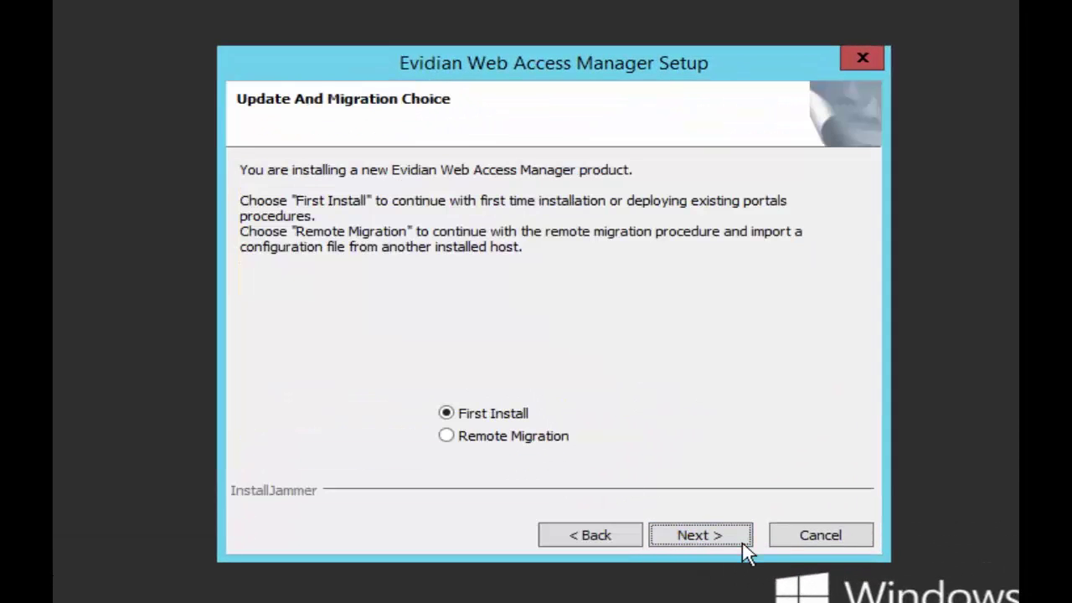
pyautogui.click(744, 549)
pyautogui.click(748, 546)
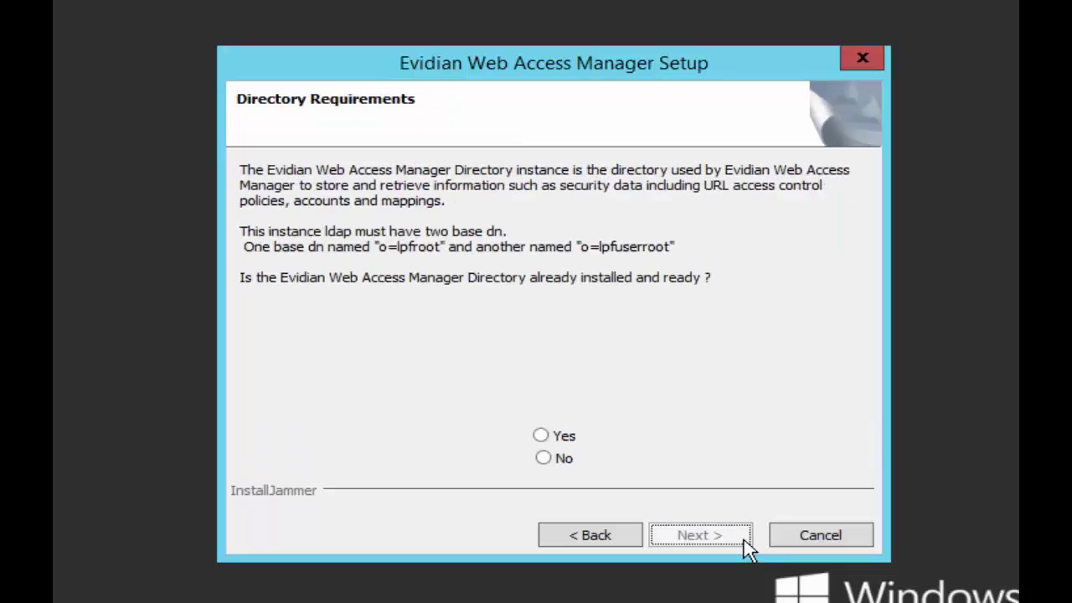
pyautogui.click(566, 436)
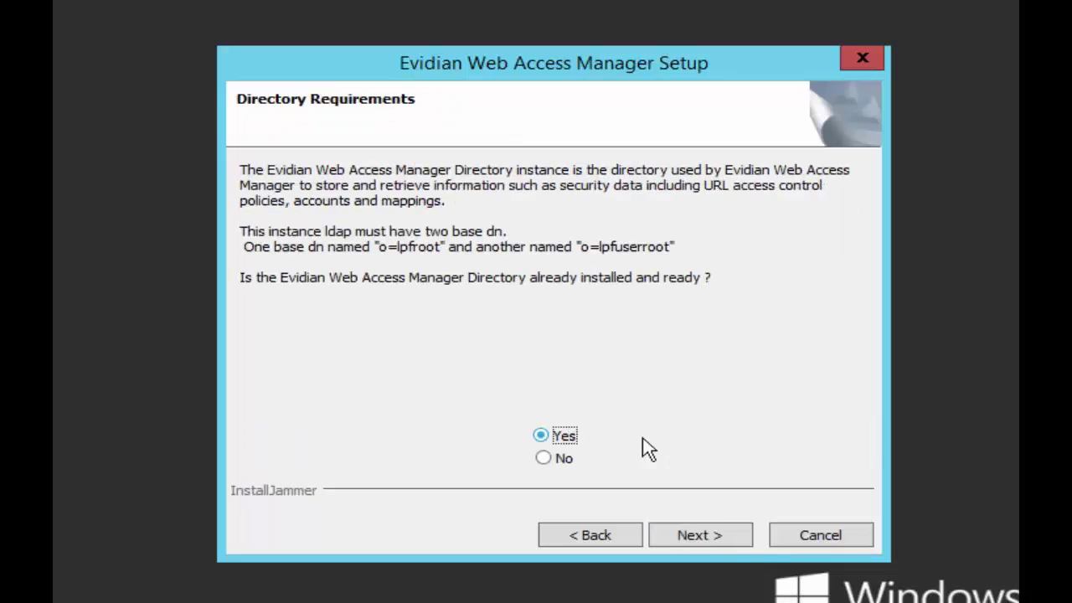
pyautogui.click(746, 540)
# Set the directory server to wamserver, domain evidian.local, port 389.
pyautogui.click(573, 248)
pyautogui.write('wamserver')
pyautogui.press('Tab')
pyautogui.write('evidian.local')
pyautogui.press('Tab')
pyautogui.press('Tab')
pyautogui.press('Tab')
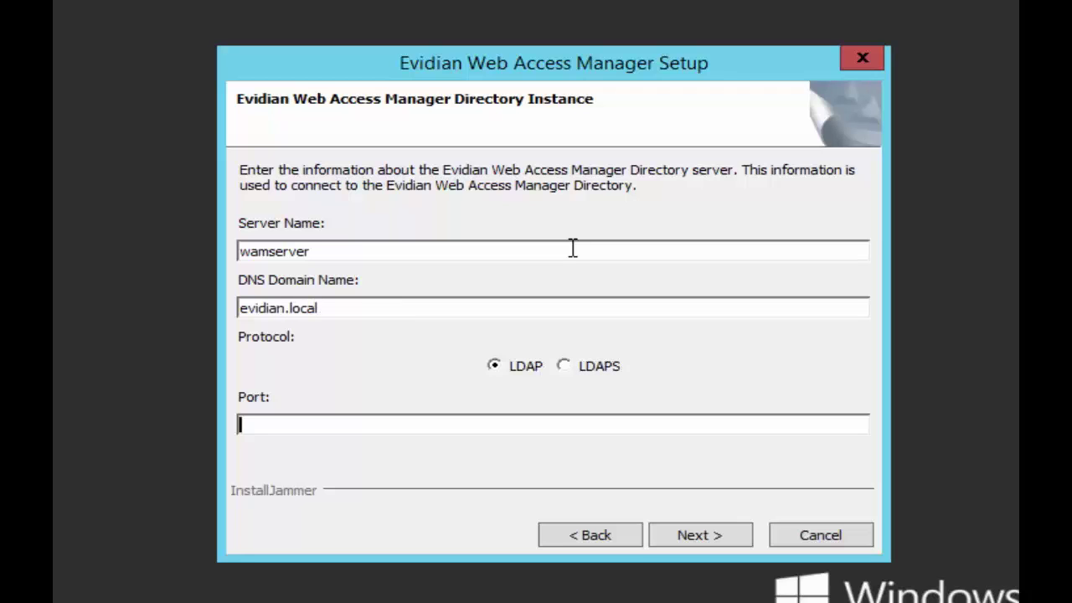
pyautogui.write('389')
pyautogui.click(692, 540)
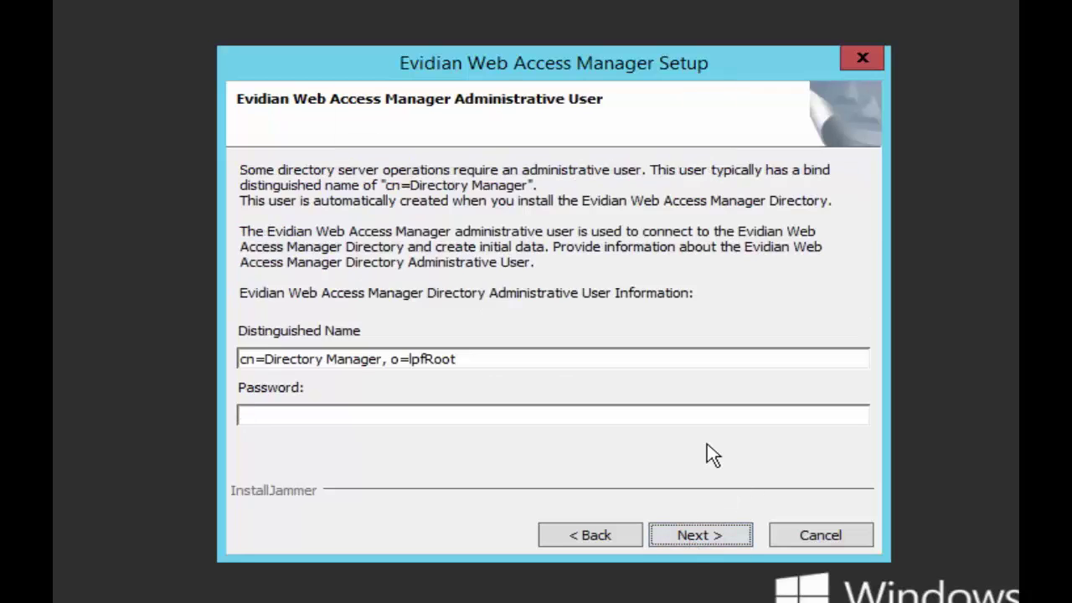
# Enter the directory manager password, set and confirm the lpfadmin password, and decline portal deployment.
pyautogui.click(642, 418)
pyautogui.write('*********')
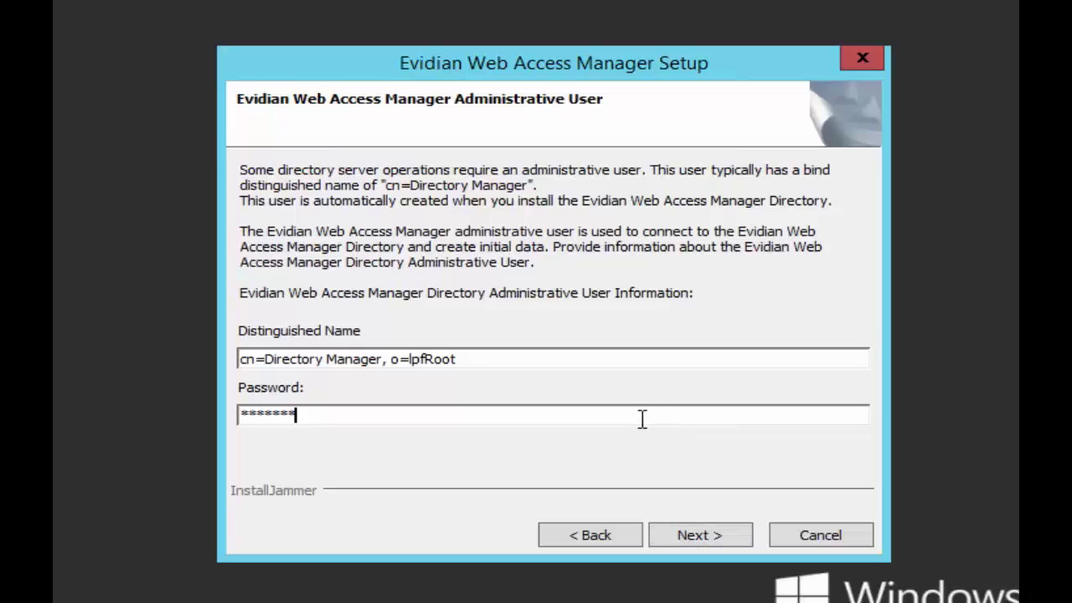
pyautogui.click(746, 537)
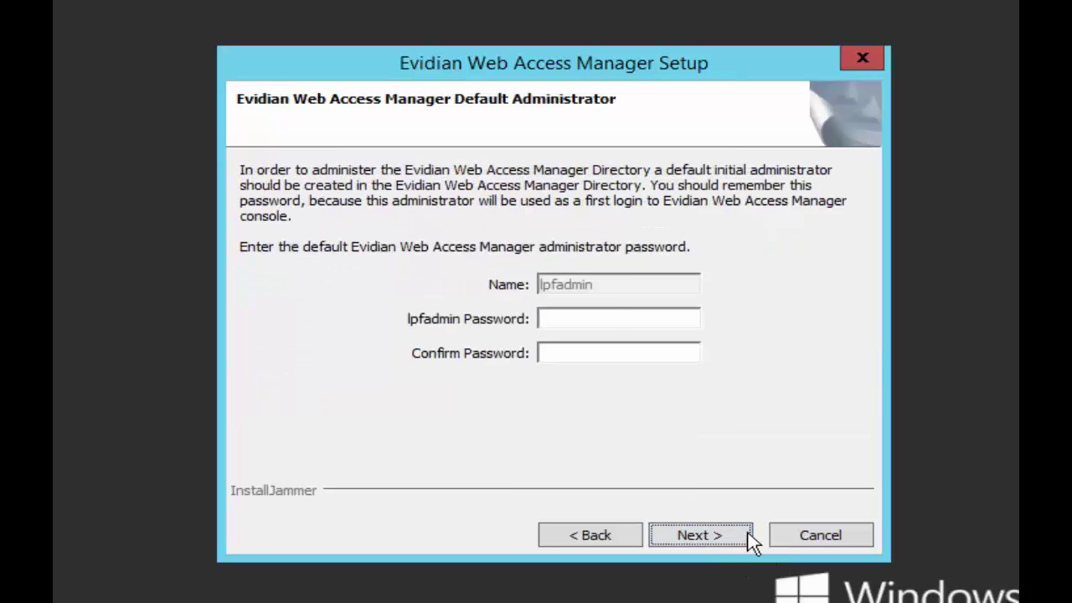
pyautogui.click(599, 314)
pyautogui.write('********')
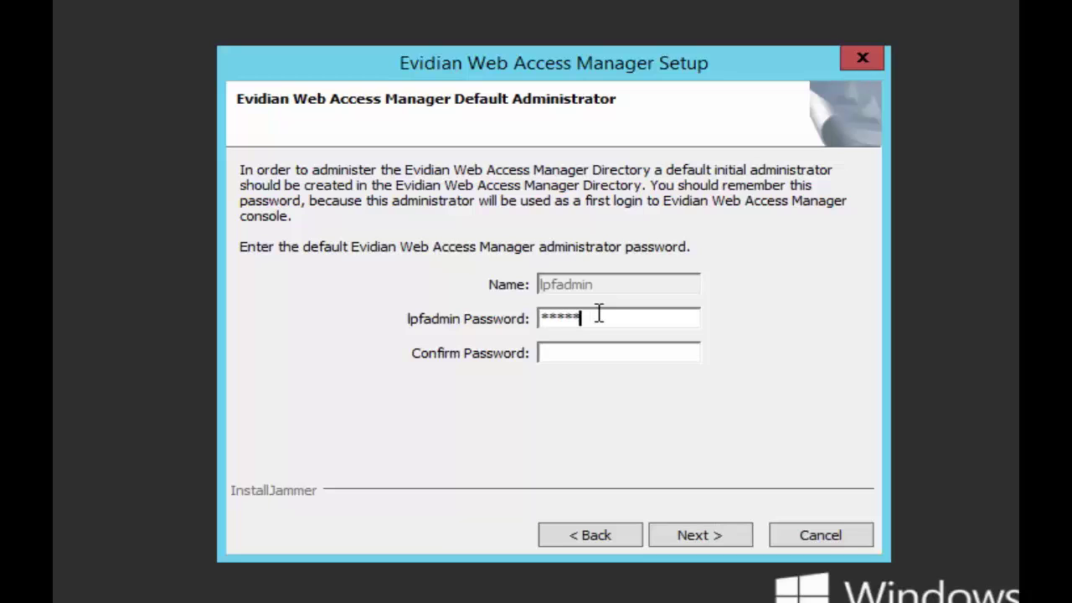
pyautogui.press('Tab')
pyautogui.write('********')
pyautogui.click(744, 538)
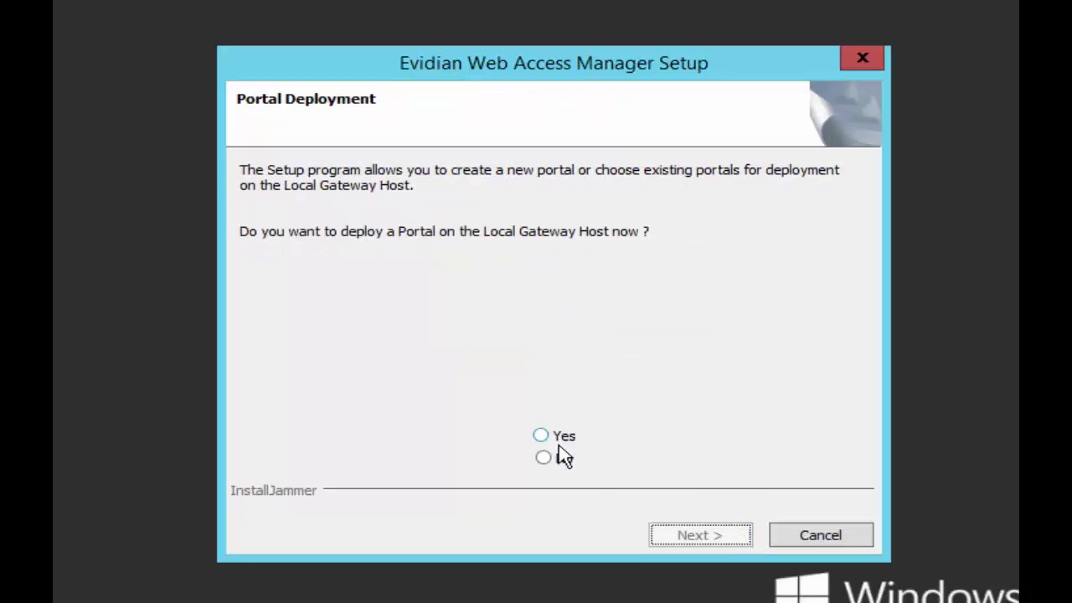
pyautogui.click(561, 458)
# Start copying the files to C:\Program Files\Evidian\EWAM and let the installation run.
pyautogui.click(747, 537)
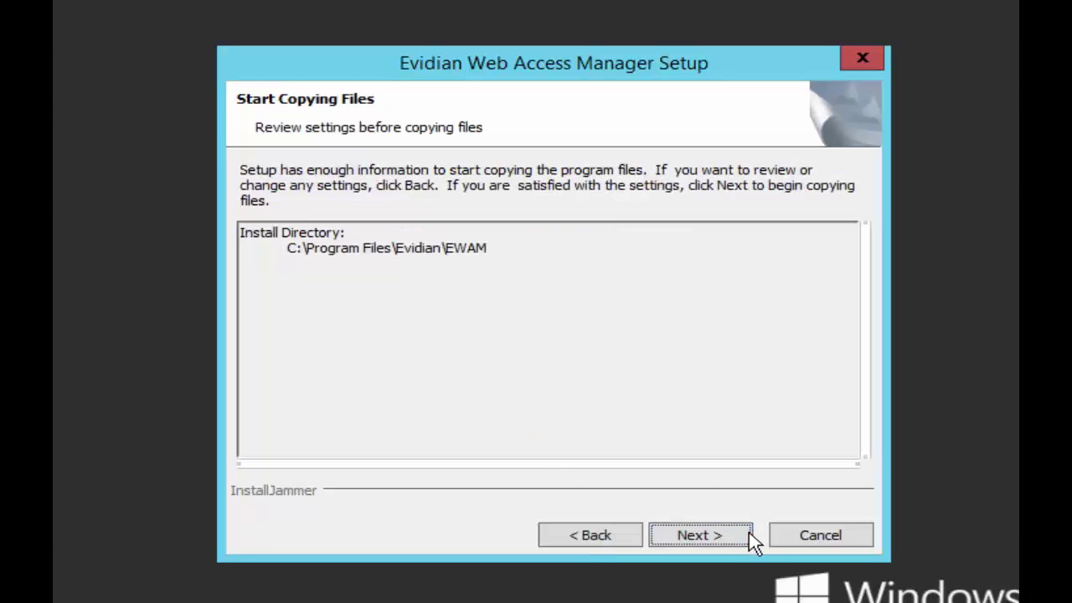
pyautogui.click(749, 537)
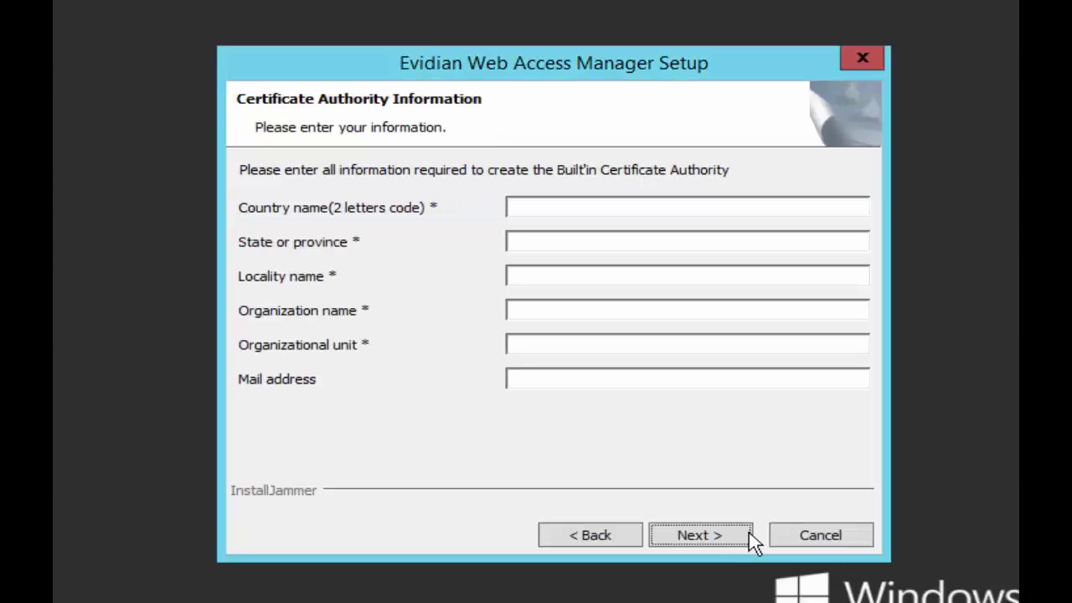
# Fill in the Certificate Authority details: country FR, state IdF, locality Paris, organization Evidian, unit Atos.
pyautogui.click(760, 203)
pyautogui.write('FR')
pyautogui.press('Tab')
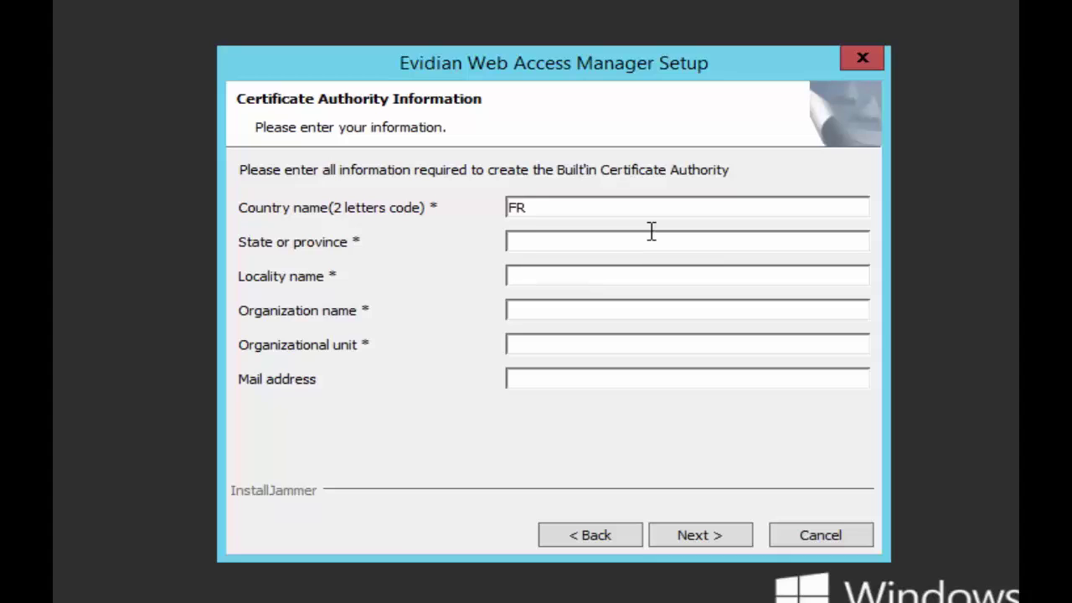
pyautogui.write('IdF')
pyautogui.press('Tab')
pyautogui.write('Pris')
pyautogui.press('BackSpace')
pyautogui.press('BackSpace')
pyautogui.press('BackSpace')
pyautogui.write('aris')
pyautogui.press('Tab')
pyautogui.write('Evdian')
pyautogui.press('BackSpace')
pyautogui.press('BackSpace')
pyautogui.press('BackSpace')
pyautogui.press('BackSpace')
pyautogui.write('idian')
pyautogui.press('Tab')
pyautogui.write('Atos')
pyautogui.click(737, 542)
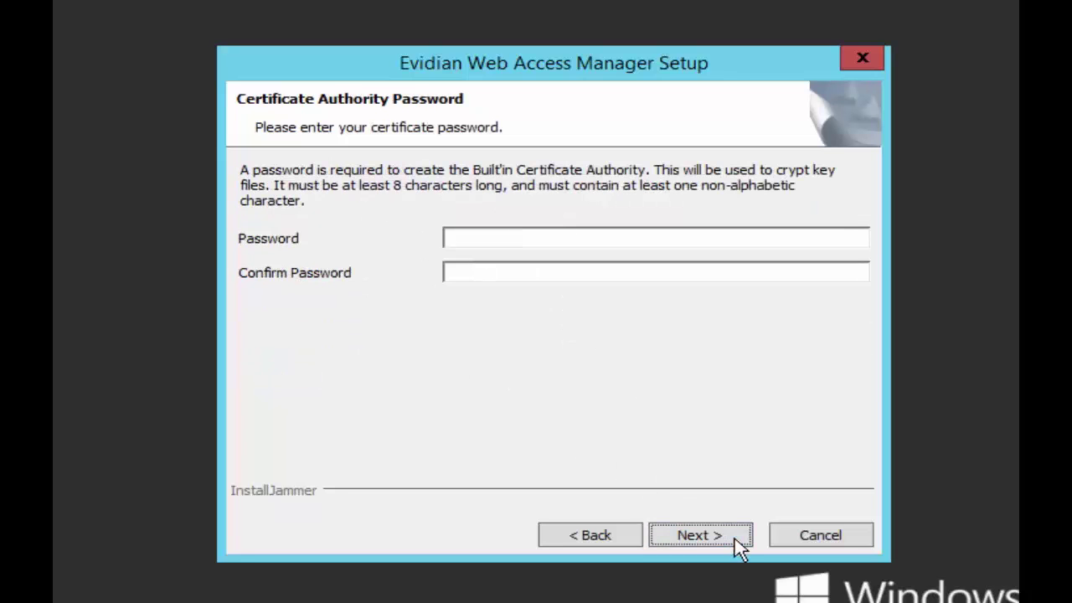
# Set the certificate authority password and complete the installation.
pyautogui.click(594, 240)
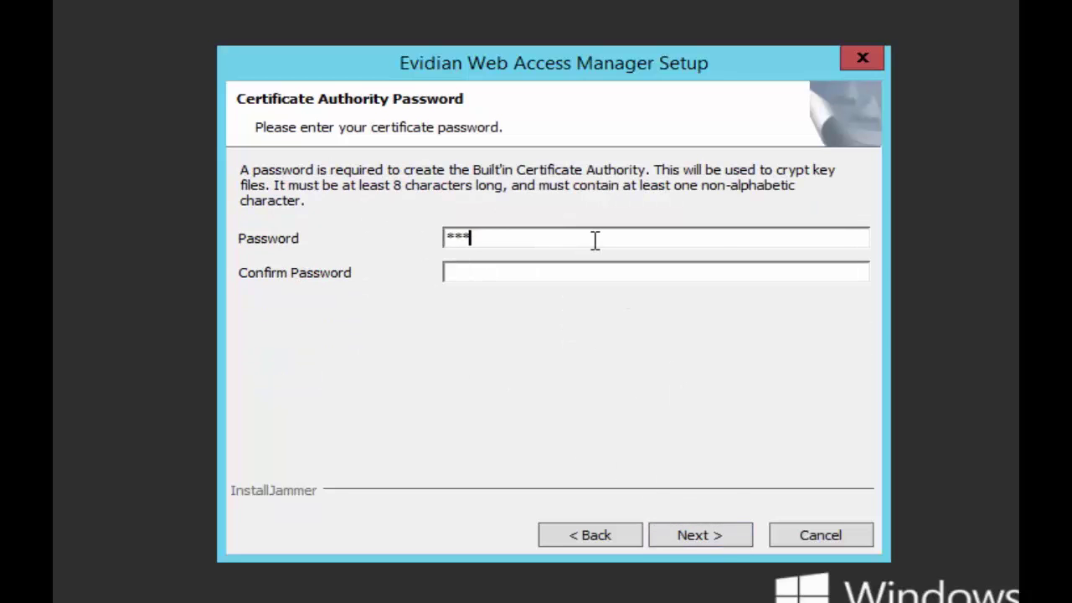
pyautogui.write('*******')
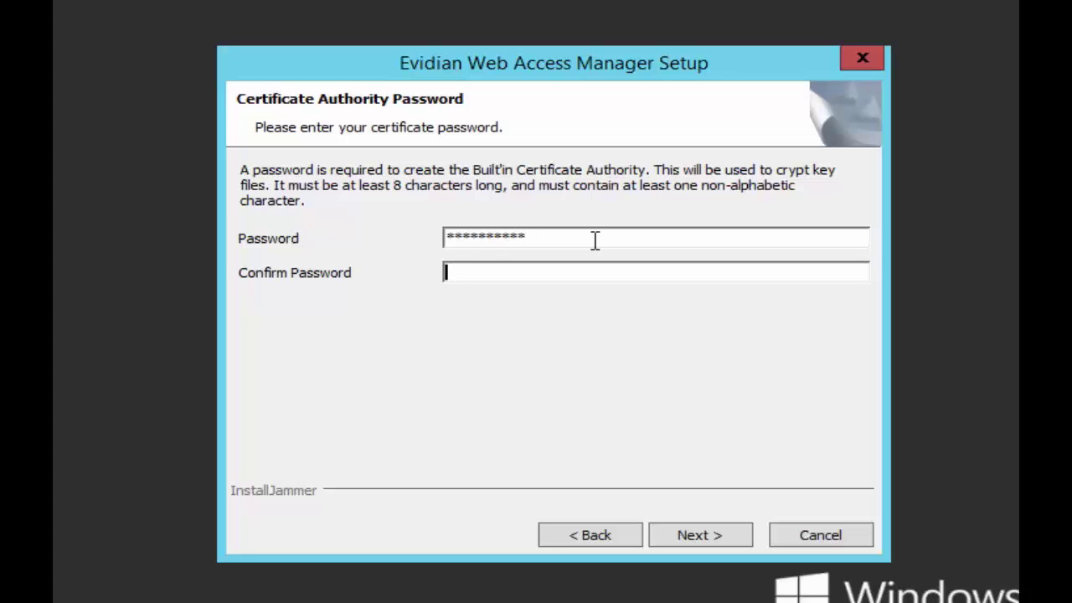
pyautogui.write('*********')
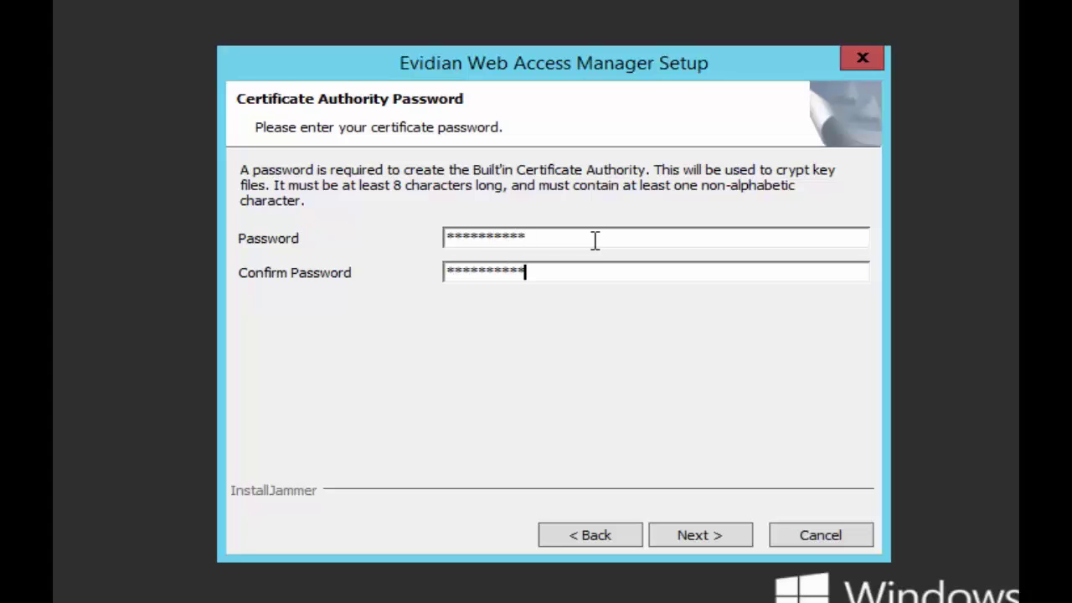
pyautogui.click(750, 544)
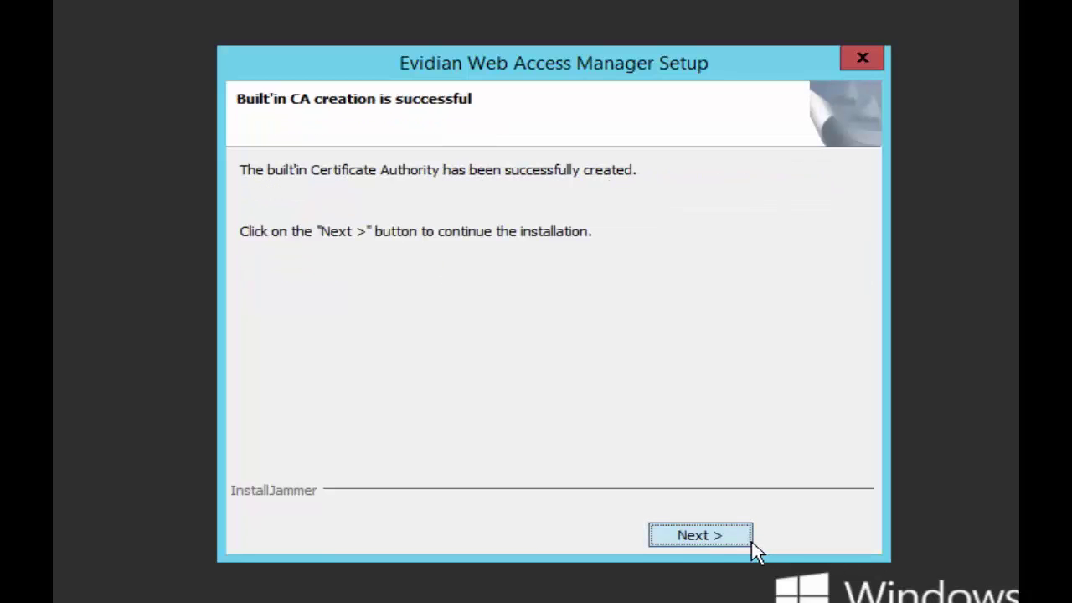
pyautogui.click(751, 541)
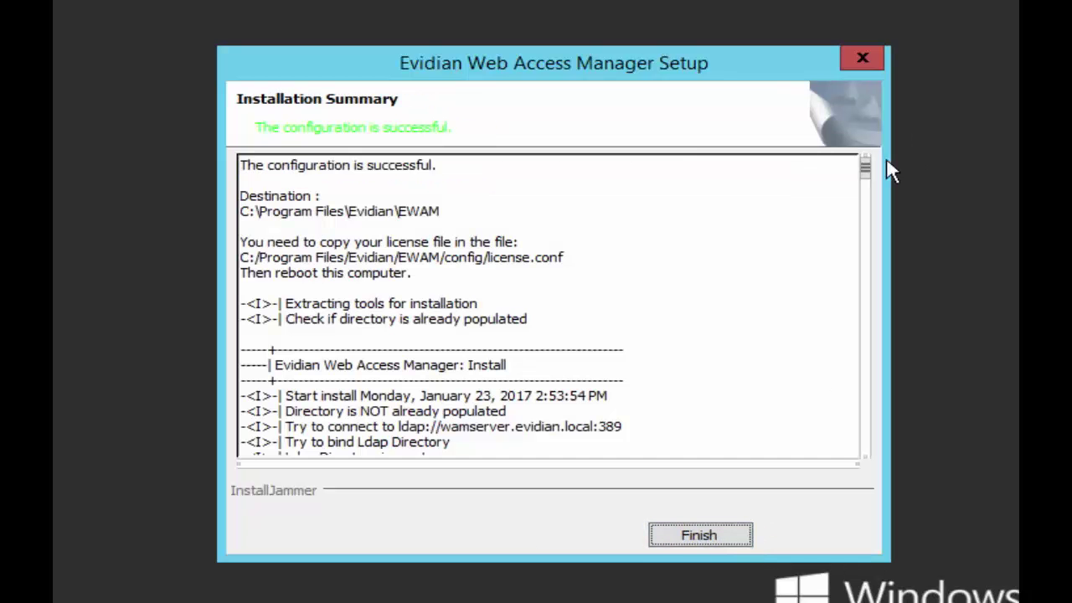
pyautogui.moveTo(871, 175); pyautogui.dragTo(878, 469)
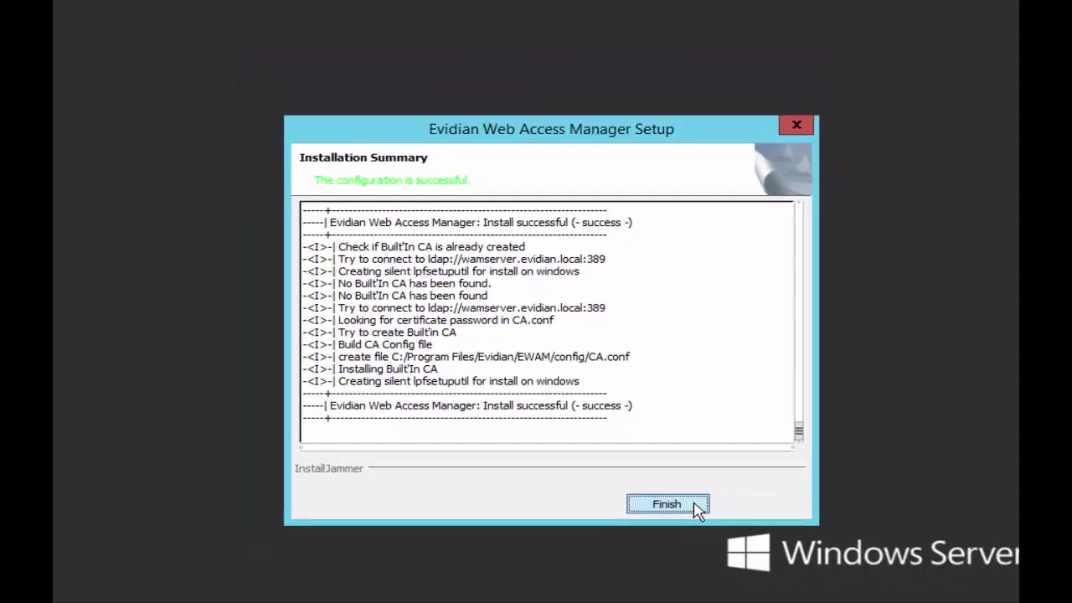
pyautogui.click(694, 505)
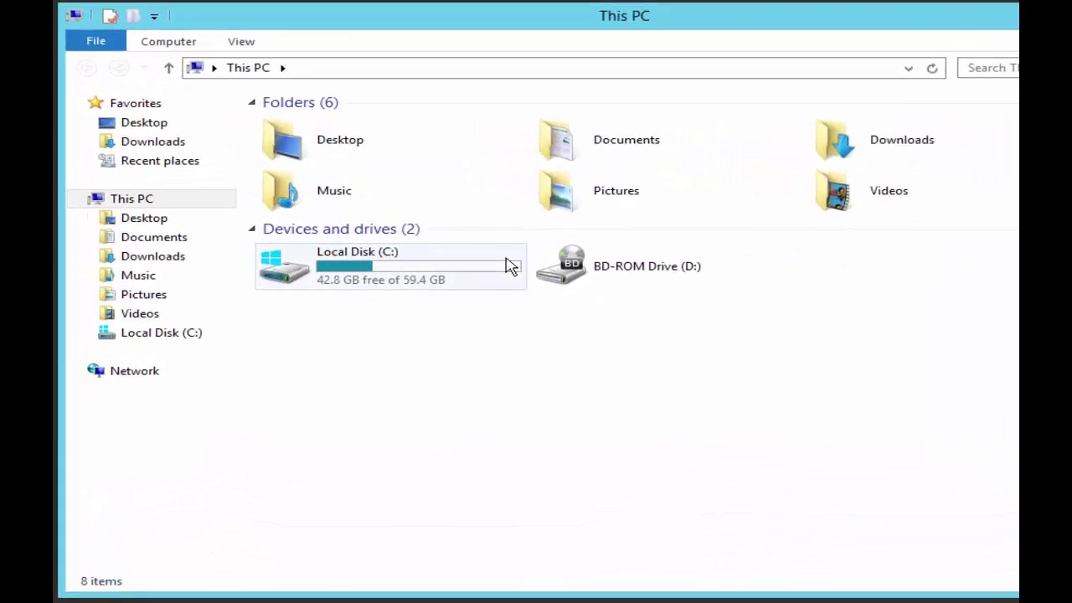
# Browse to C:\Program Files\Evidian\EWAM\config in File Explorer.
pyautogui.click(512, 267)
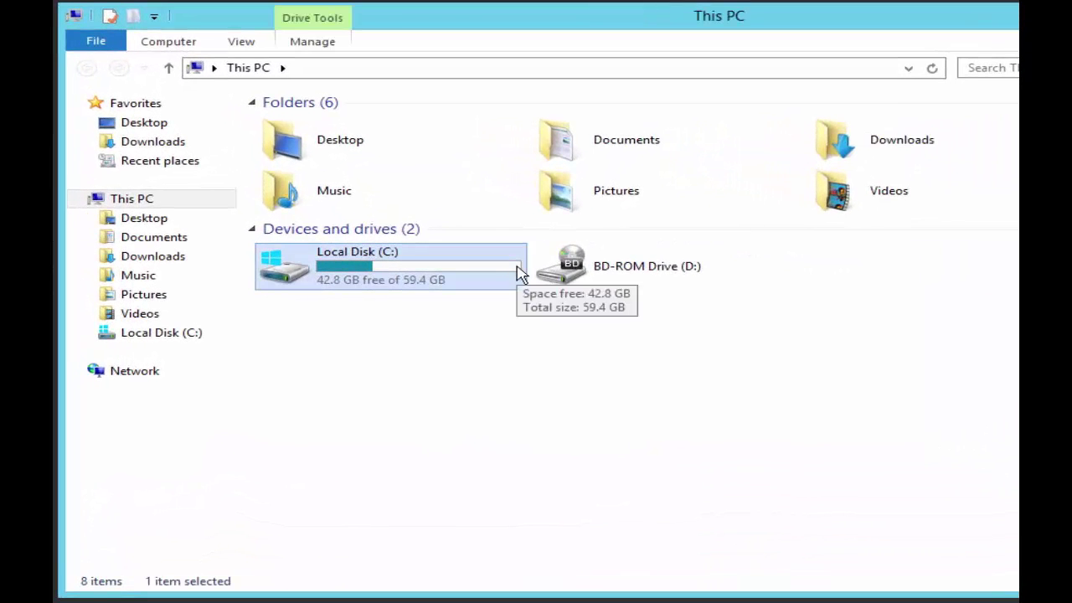
pyautogui.doubleClick(517, 269)
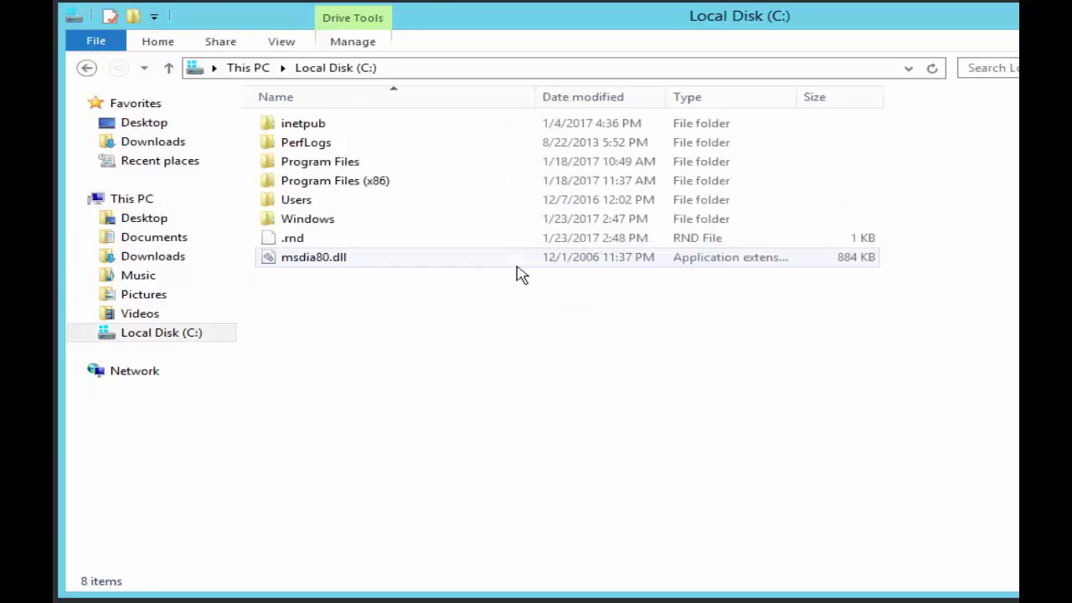
pyautogui.doubleClick(489, 163)
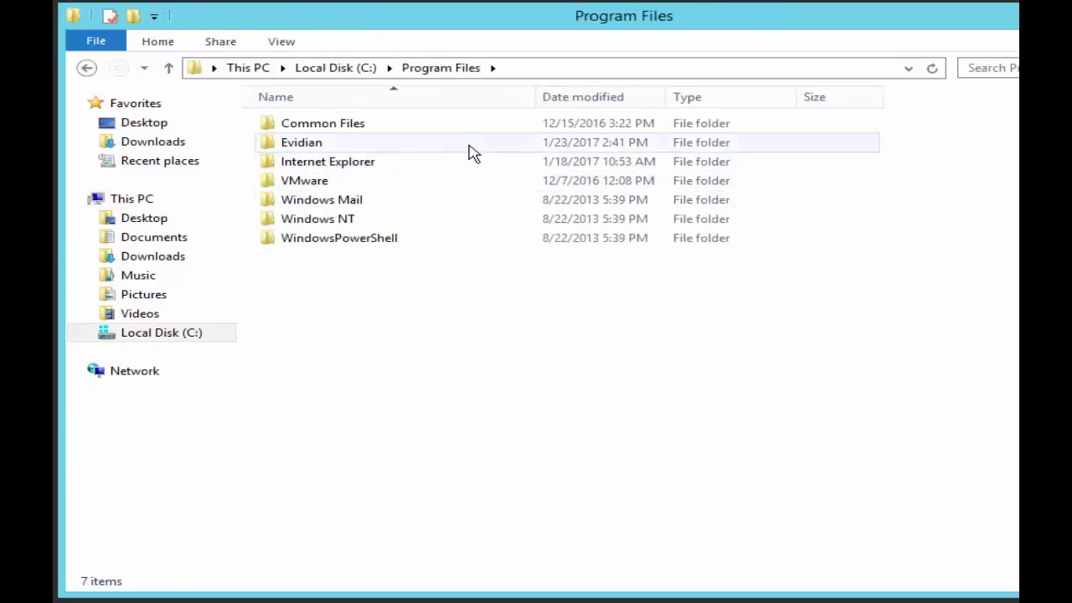
pyautogui.click(471, 152)
pyautogui.doubleClick(472, 152)
pyautogui.click(474, 134)
pyautogui.doubleClick(474, 134)
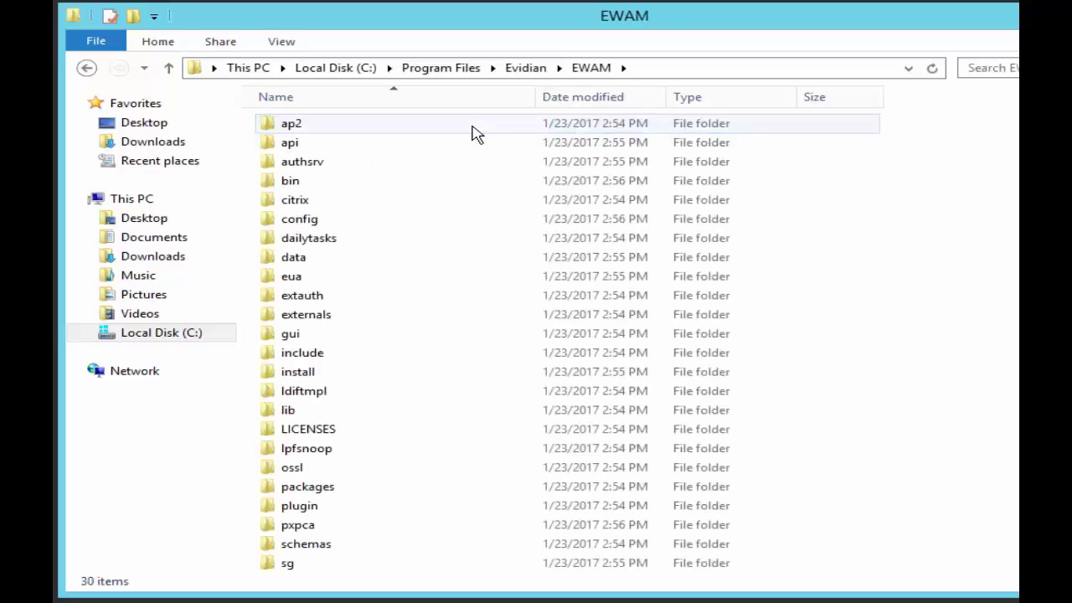
pyautogui.doubleClick(476, 221)
pyautogui.click(783, 67)
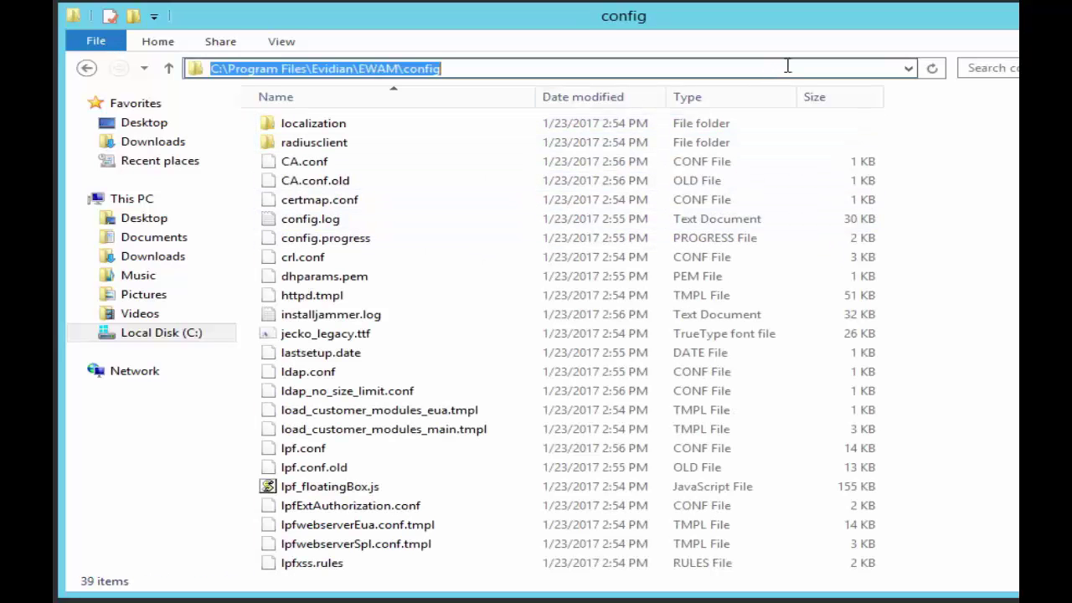
pyautogui.click(787, 66)
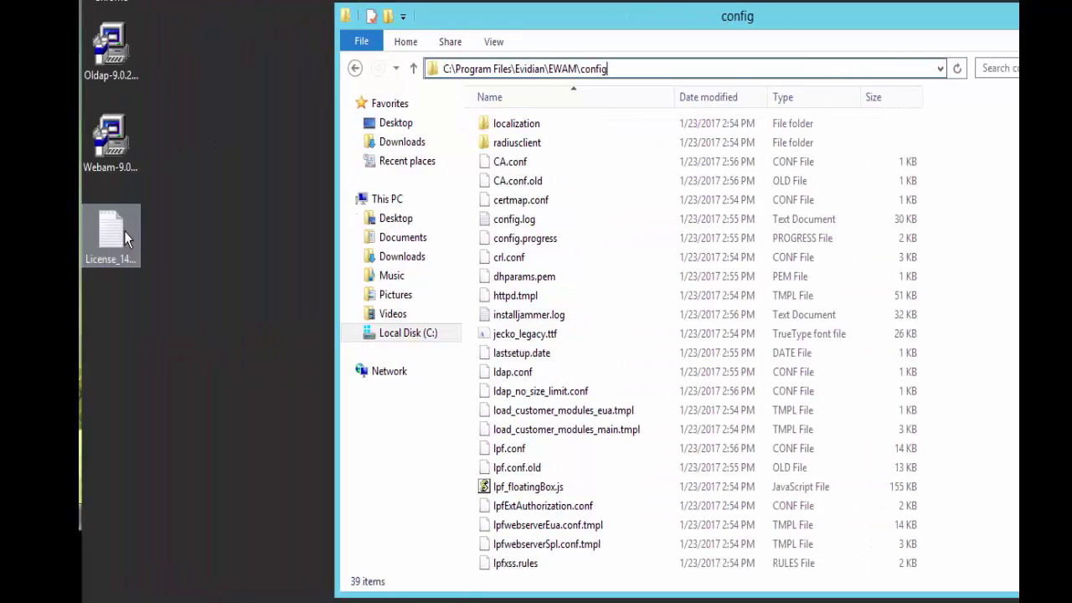
# Move the License file from the desktop into config and rename it license.conf.
pyautogui.moveTo(124, 231); pyautogui.dragTo(1018, 288)
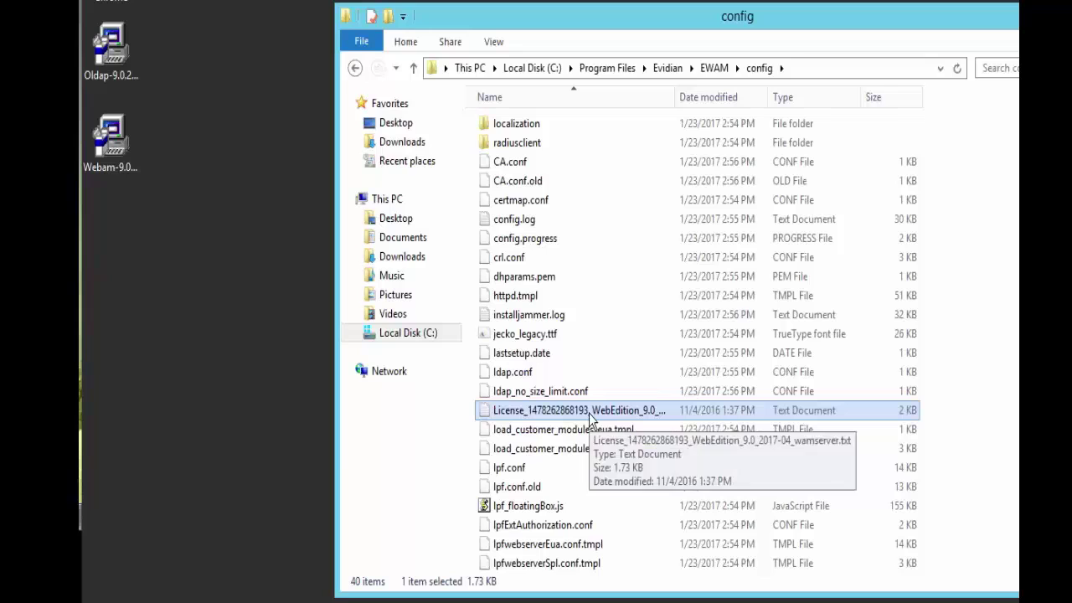
pyautogui.press('F2')
pyautogui.moveTo(679, 414); pyautogui.dragTo(256, 418)
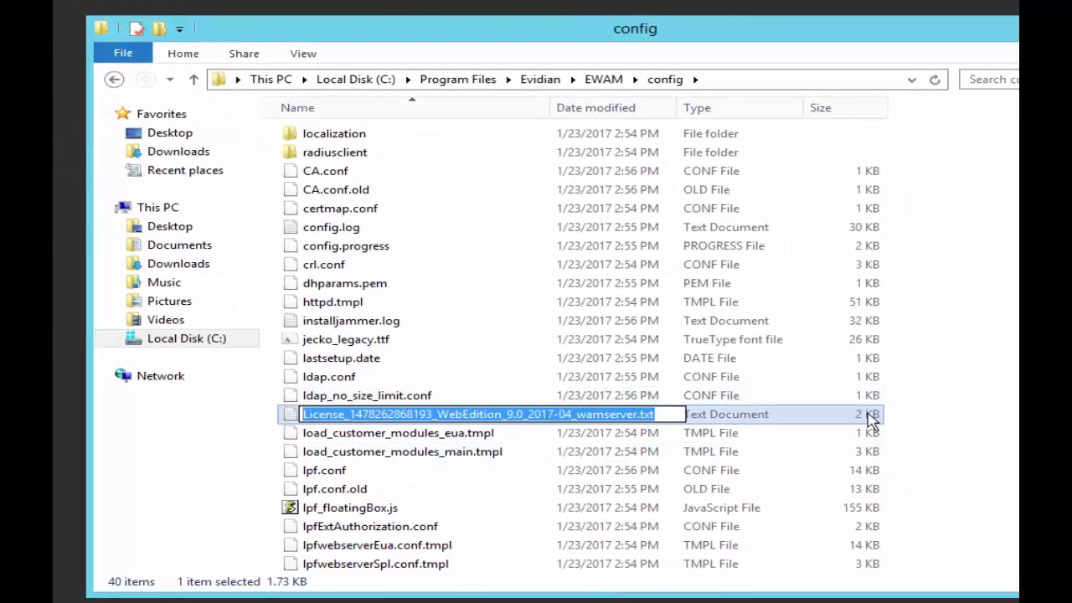
pyautogui.write('license.conf')
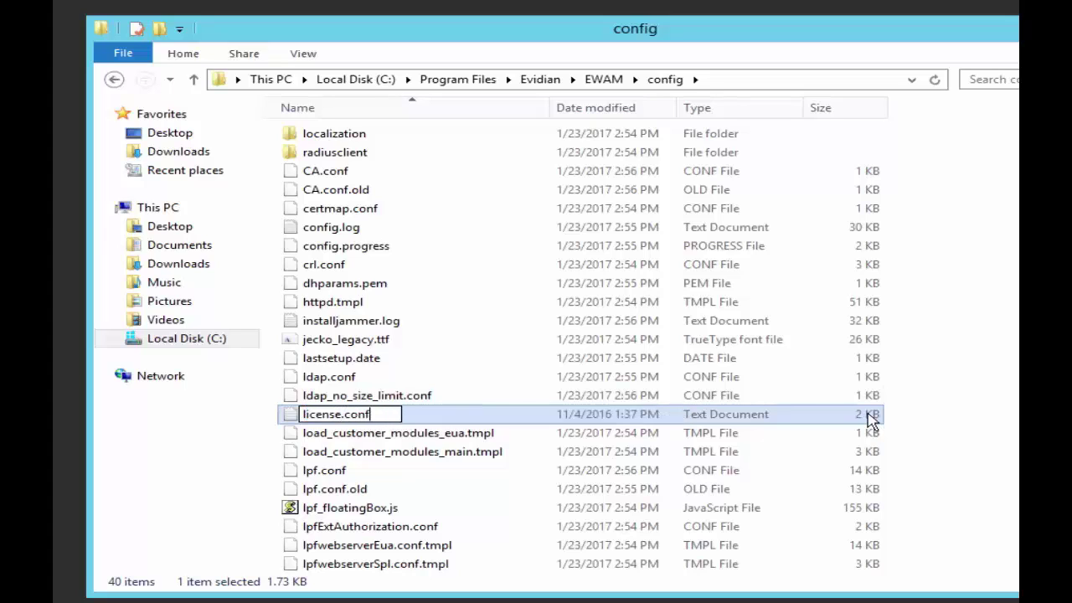
pyautogui.press('Return')
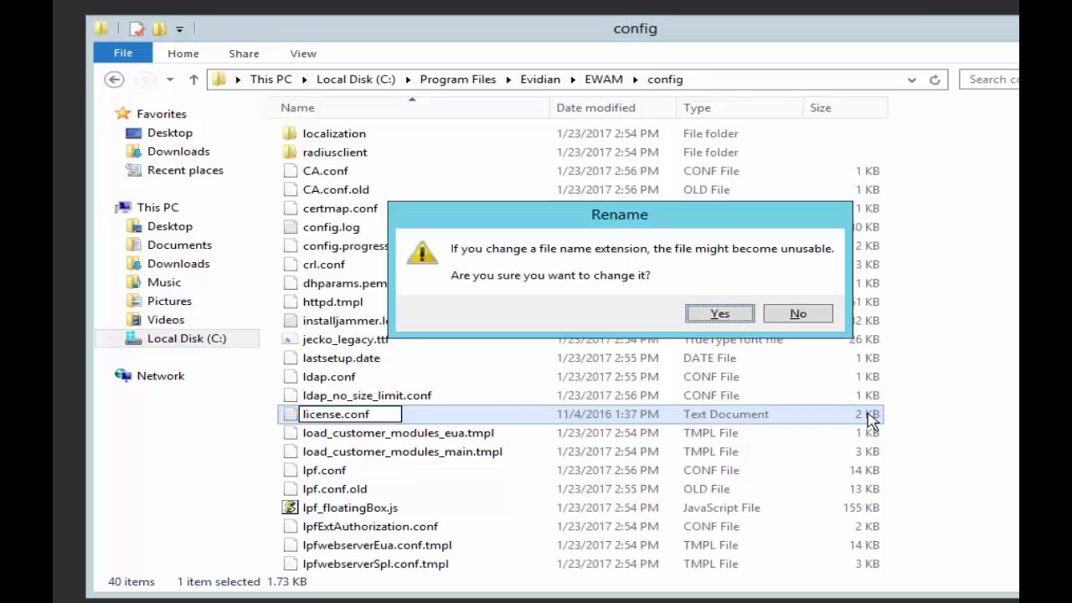
pyautogui.click(748, 320)
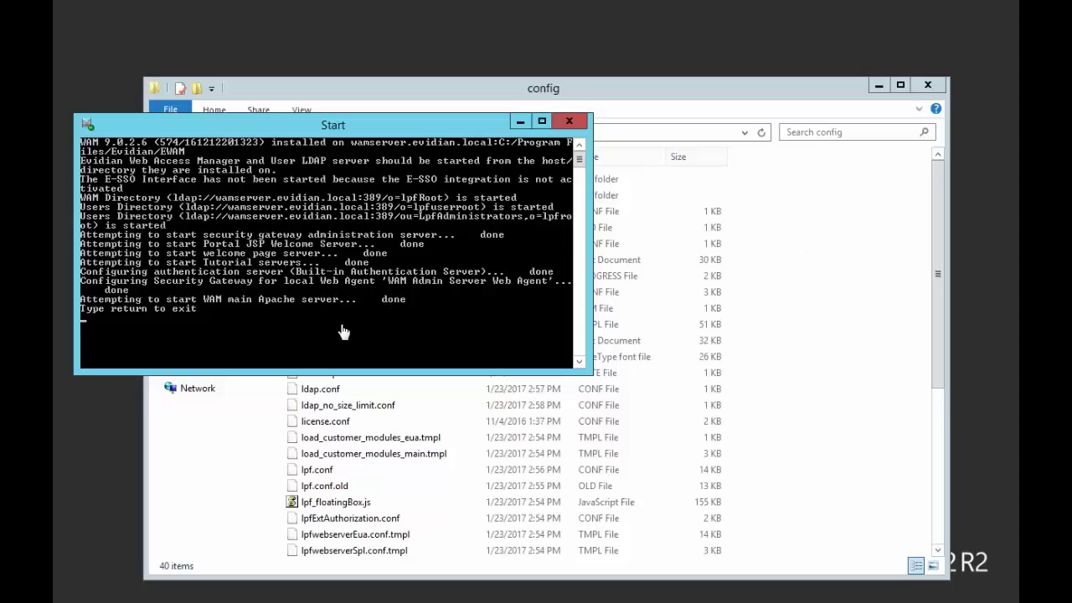
# Close the EWAM Start console once all WAM servers have started.
pyautogui.press('Return')
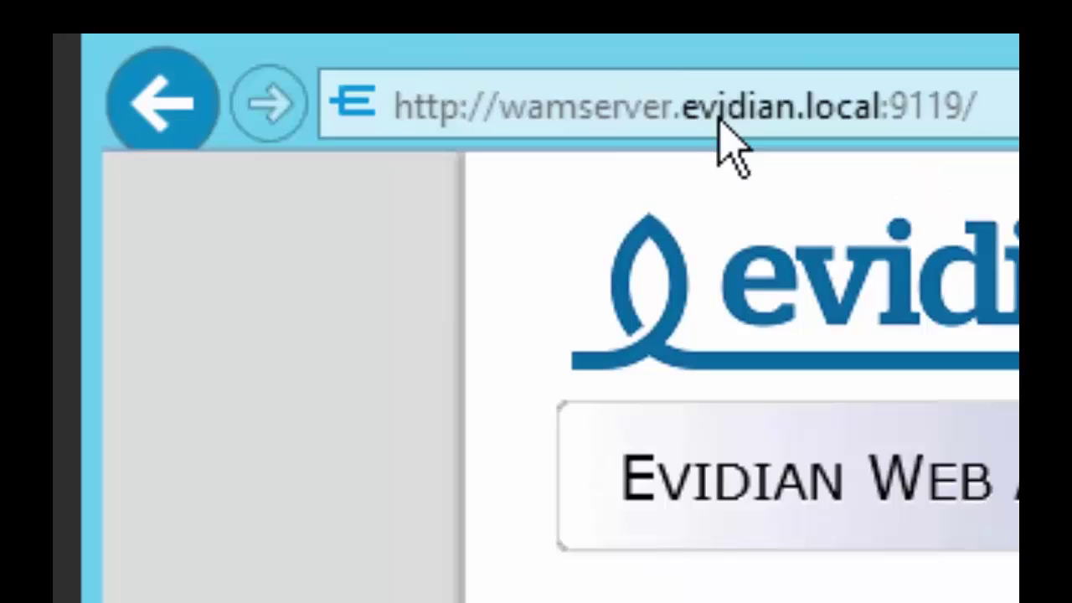
pyautogui.click(335, 109)
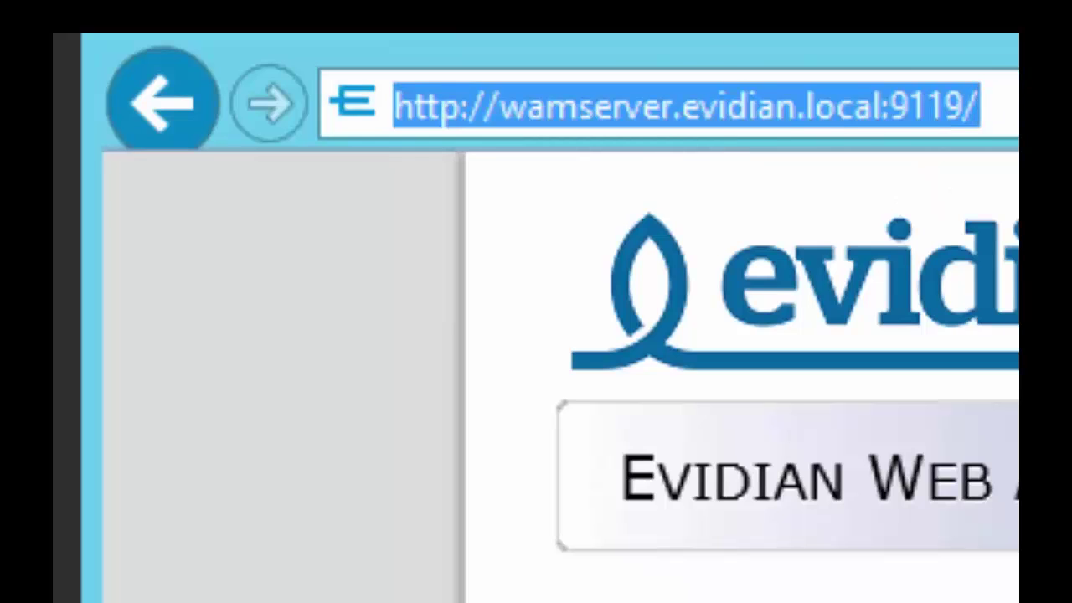
pyautogui.click(1013, 108)
pyautogui.moveTo(971, 106); pyautogui.dragTo(193, 84)
pyautogui.click(974, 108)
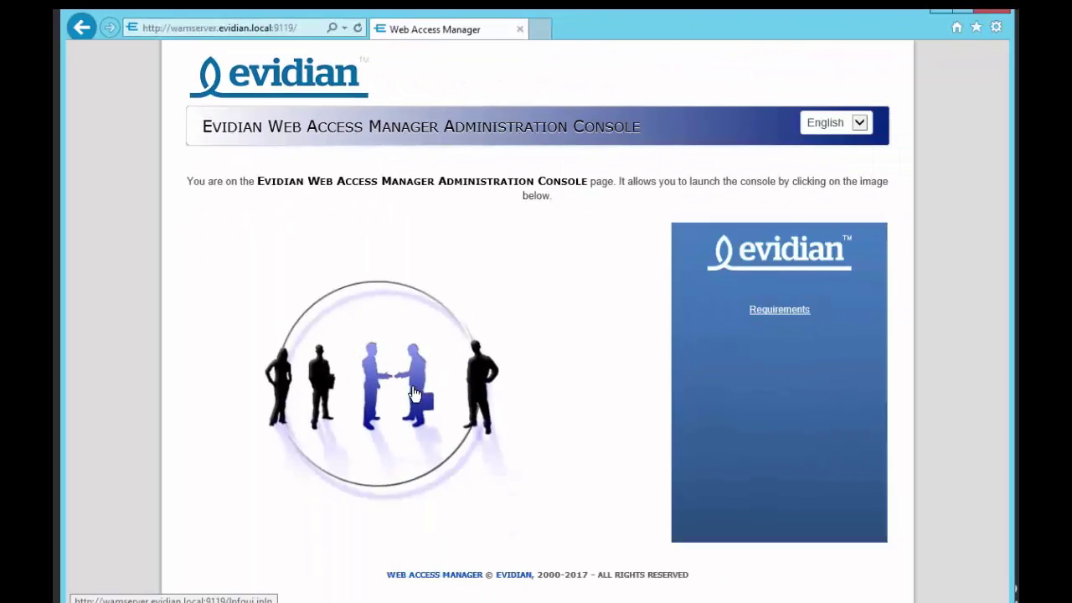
pyautogui.click(382, 335)
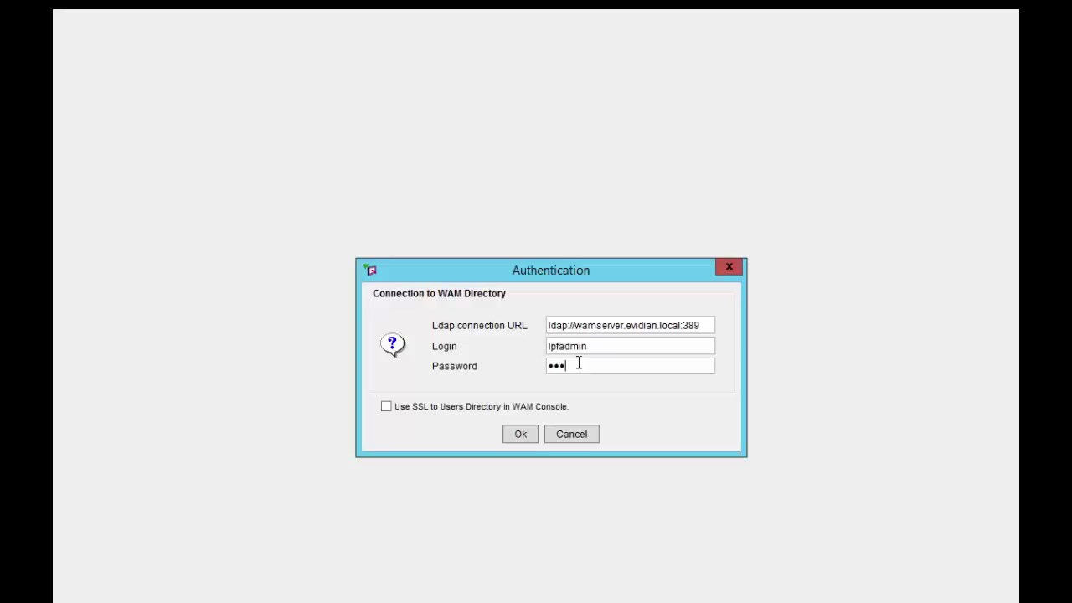
# Sign in to the WAM console against ldap://wamserver.evidian.local:389 with the admin credentials.
pyautogui.click(523, 434)
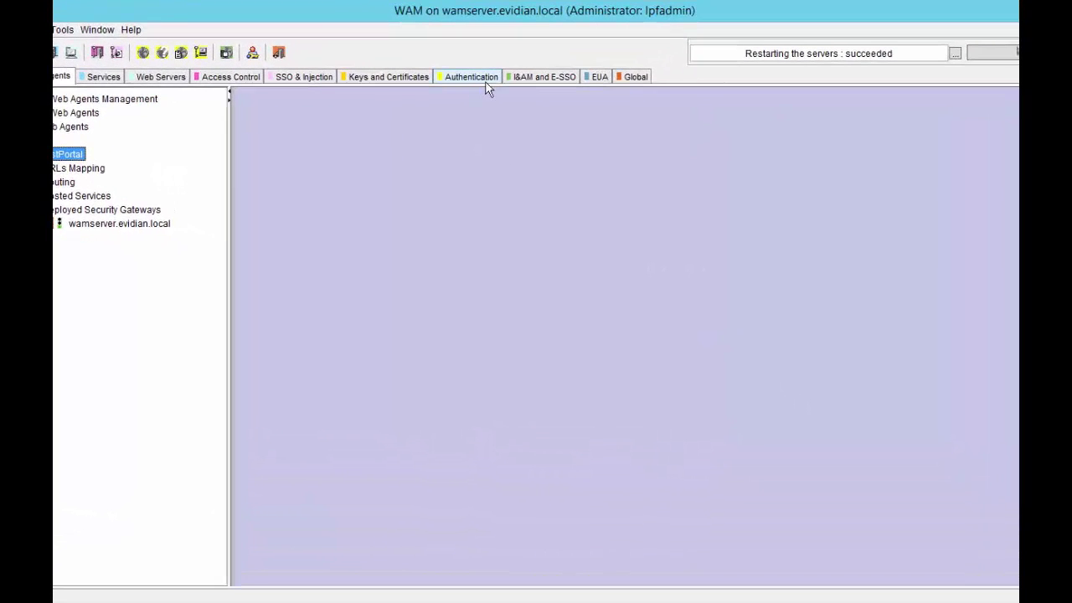
# Open TestPortal for editing, then edit the Authentication with form policy under Authentication Policies.
pyautogui.rightClick(71, 154)
pyautogui.click(91, 159)
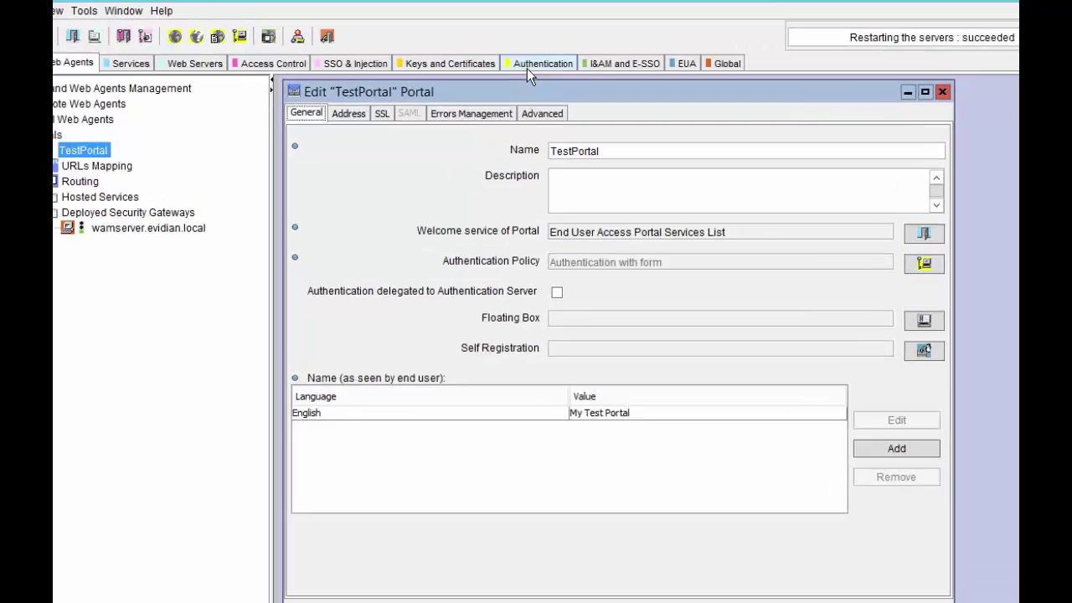
pyautogui.click(471, 76)
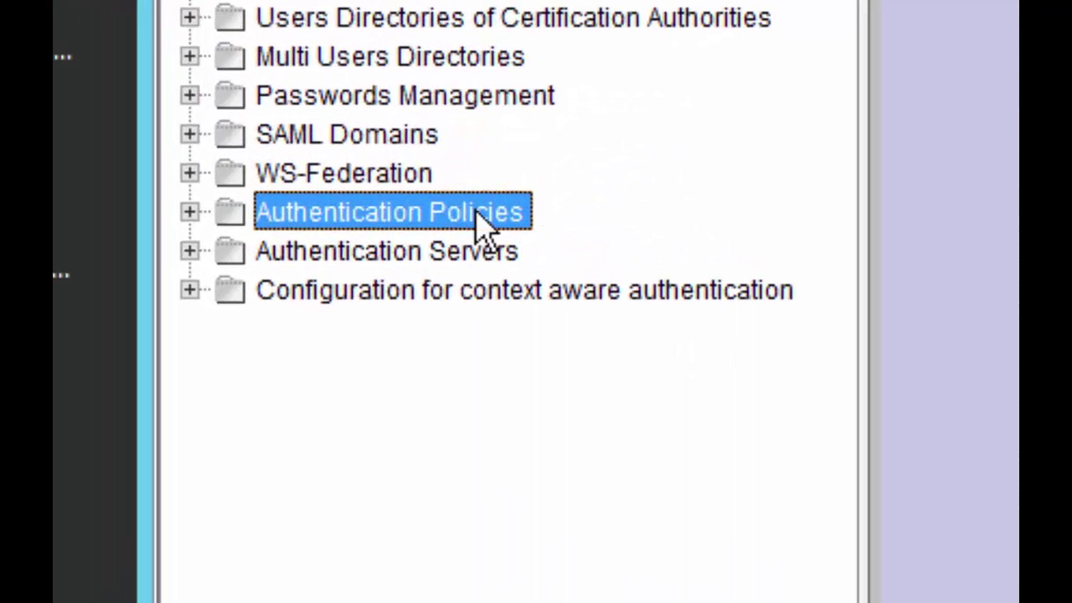
pyautogui.doubleClick(528, 220)
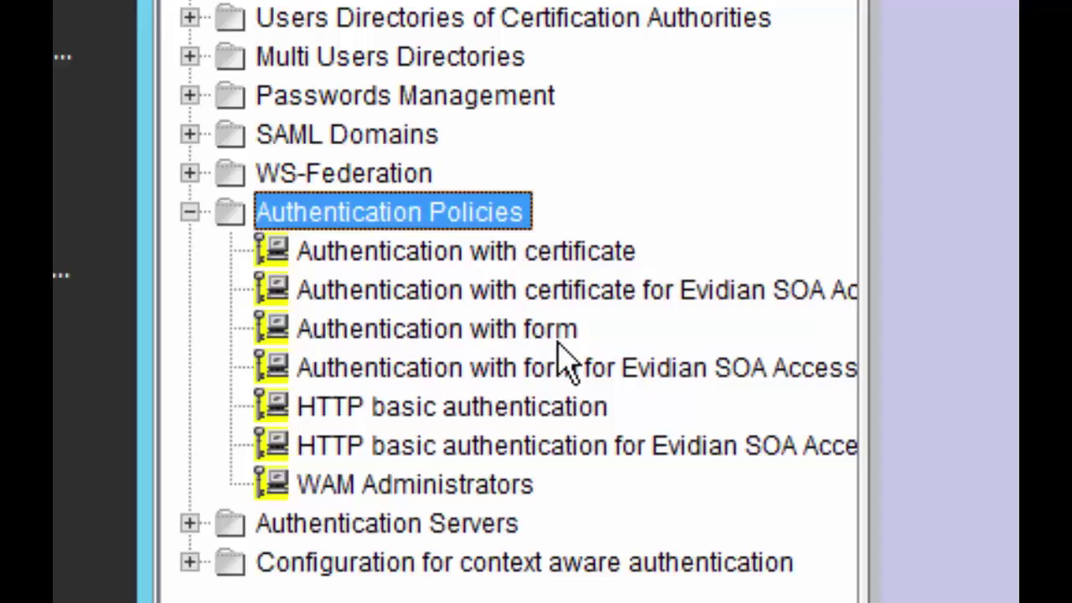
pyautogui.click(584, 337)
pyautogui.rightClick(588, 345)
pyautogui.click(627, 368)
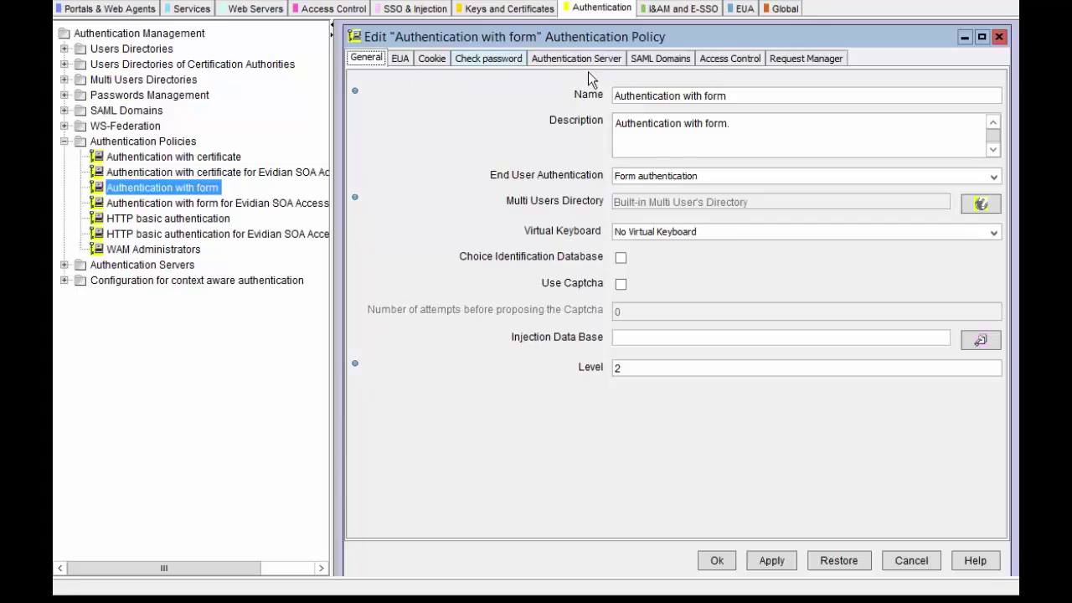
# Leave Form authentication selected and close the Authentication with form policy window unchanged.
pyautogui.click(712, 178)
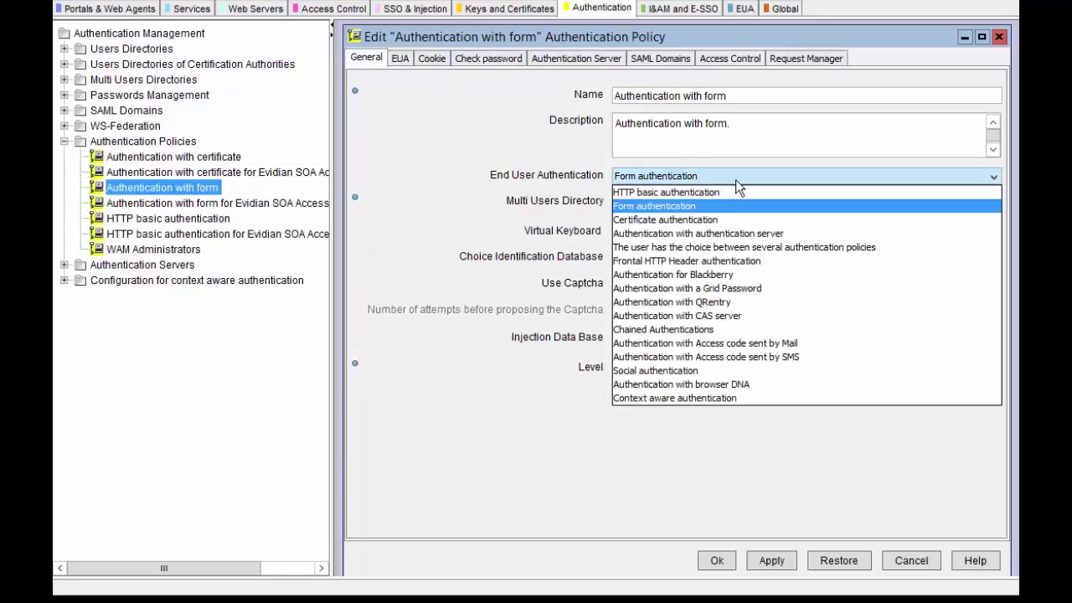
pyautogui.click(736, 179)
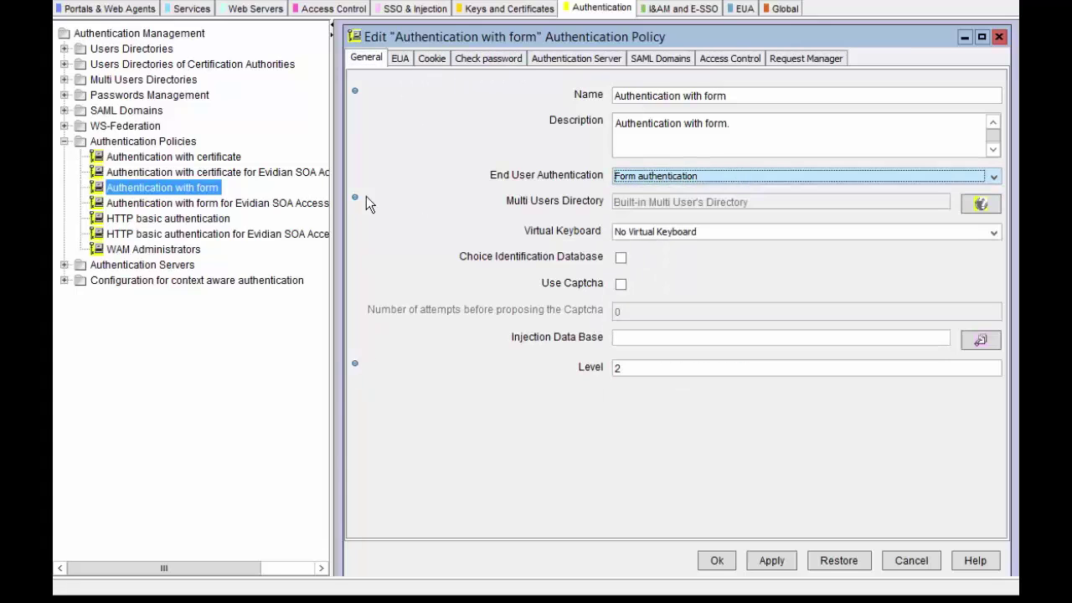
pyautogui.rightClick(197, 144)
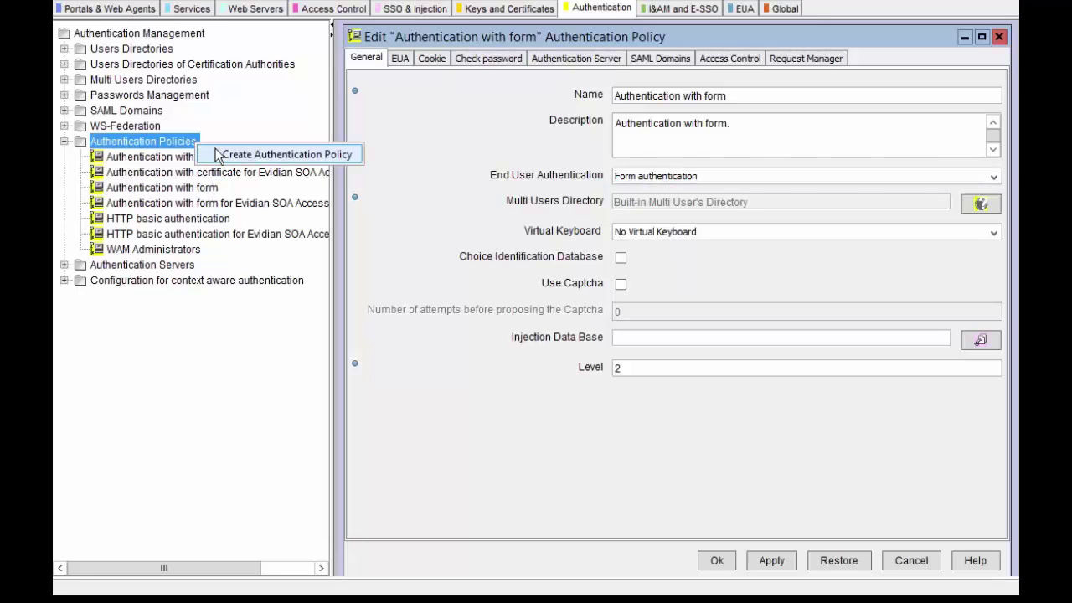
pyautogui.click(999, 37)
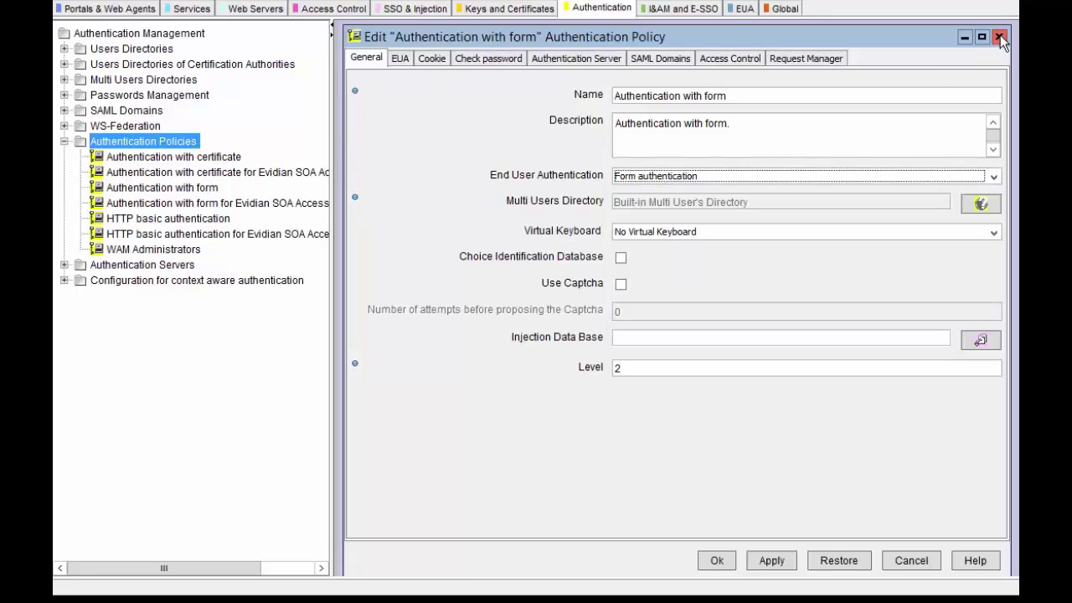
pyautogui.click(998, 37)
pyautogui.rightClick(202, 148)
# Create a policy named Custom Authentication Policy, described 'How users will connect to my secure portal/service'.
pyautogui.click(211, 157)
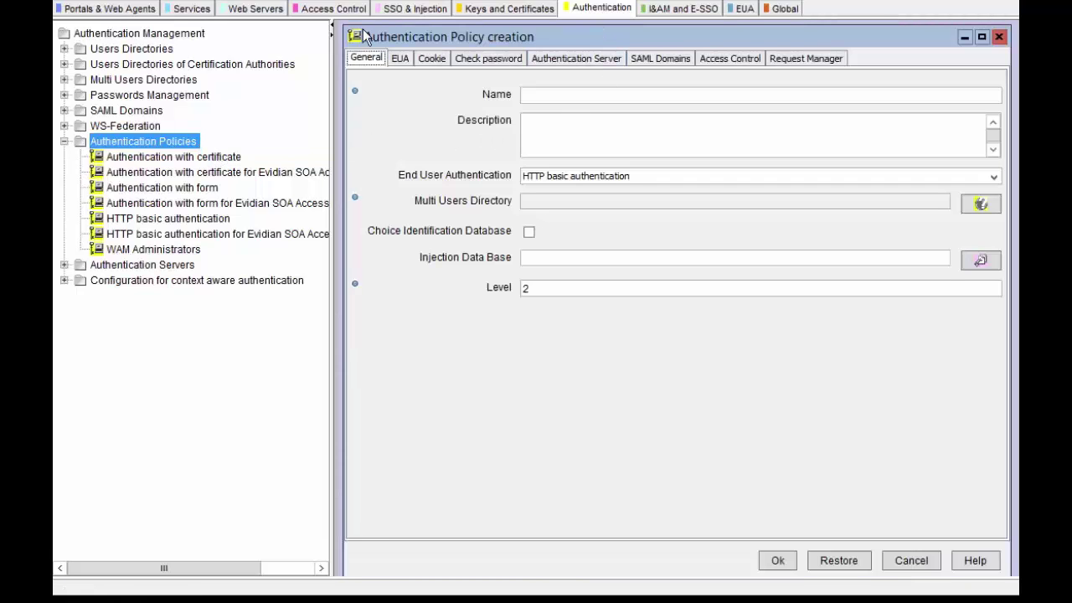
pyautogui.click(550, 100)
pyautogui.write('Custom ')
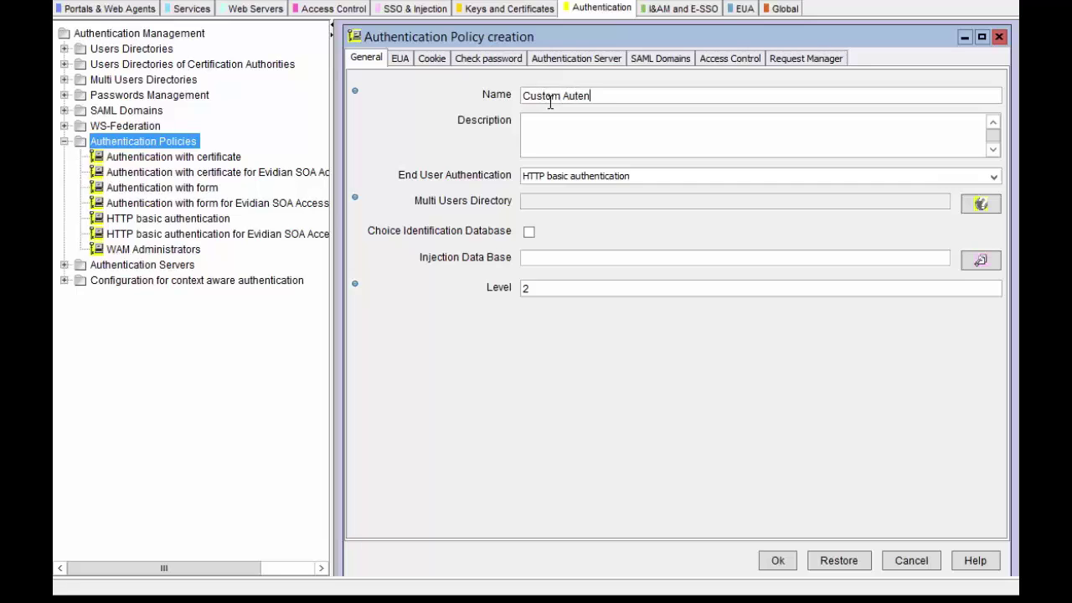
pyautogui.write('Authentication Policy')
pyautogui.click(693, 117)
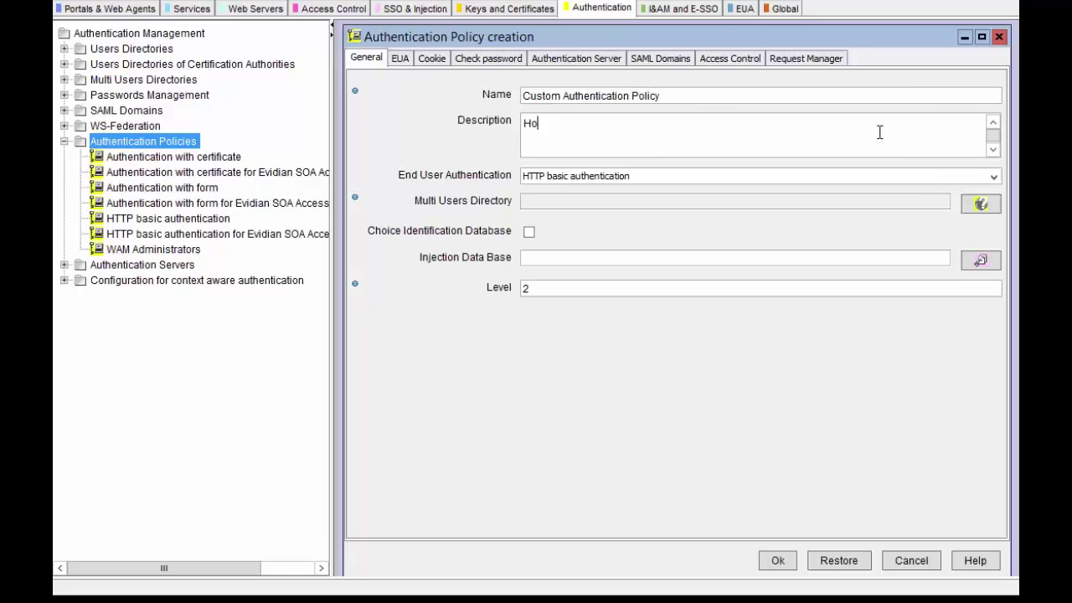
pyautogui.write('How users will connect to ')
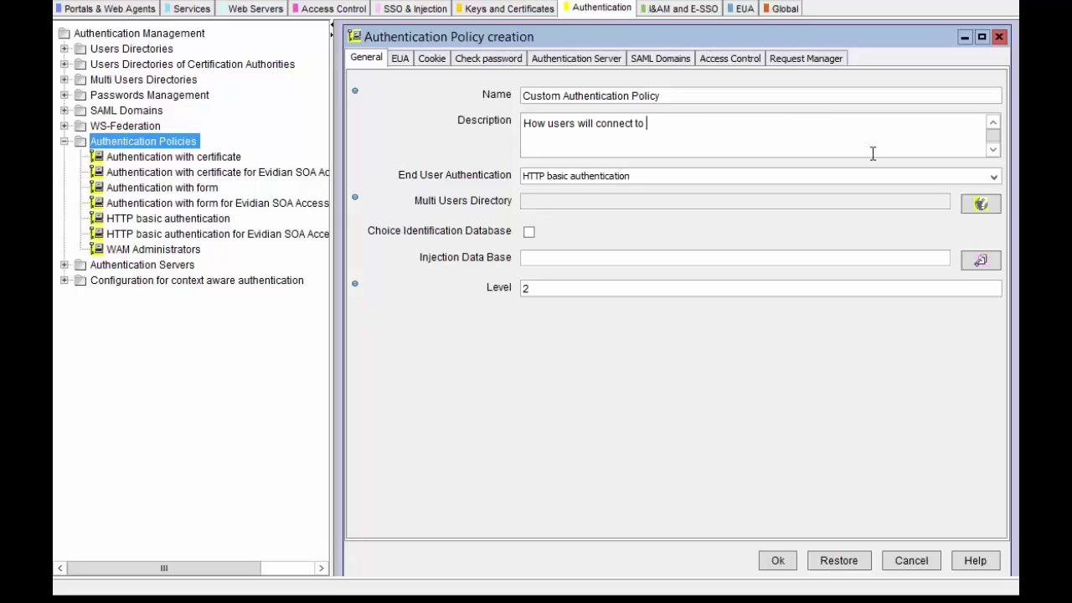
pyautogui.write('my secure portal')
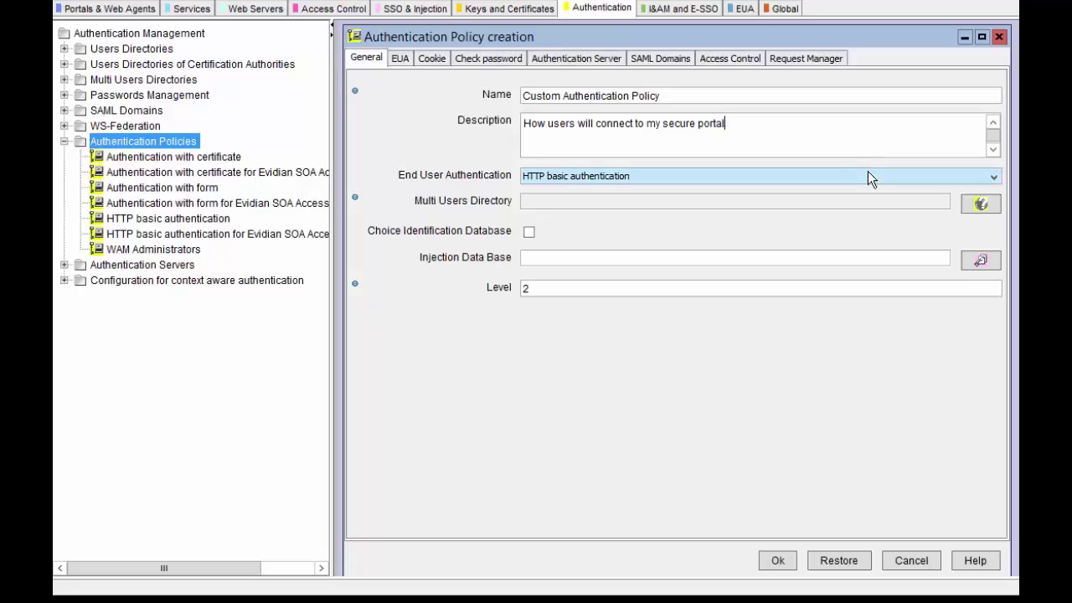
pyautogui.write('/service.')
pyautogui.click(862, 176)
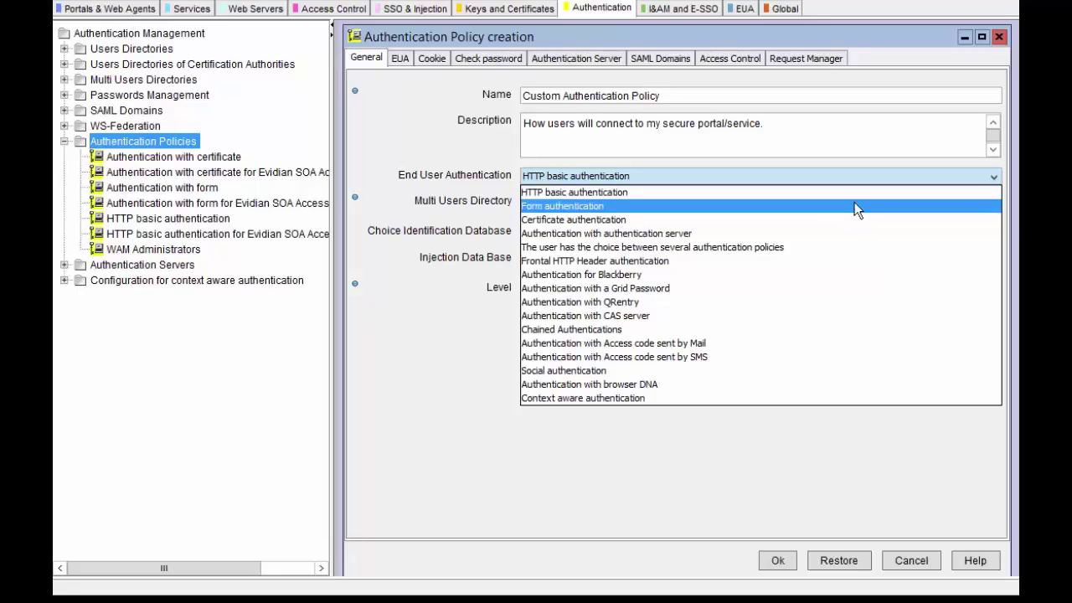
# Use Form authentication with the Built-in Multi User's Directory for the new policy.
pyautogui.click(895, 206)
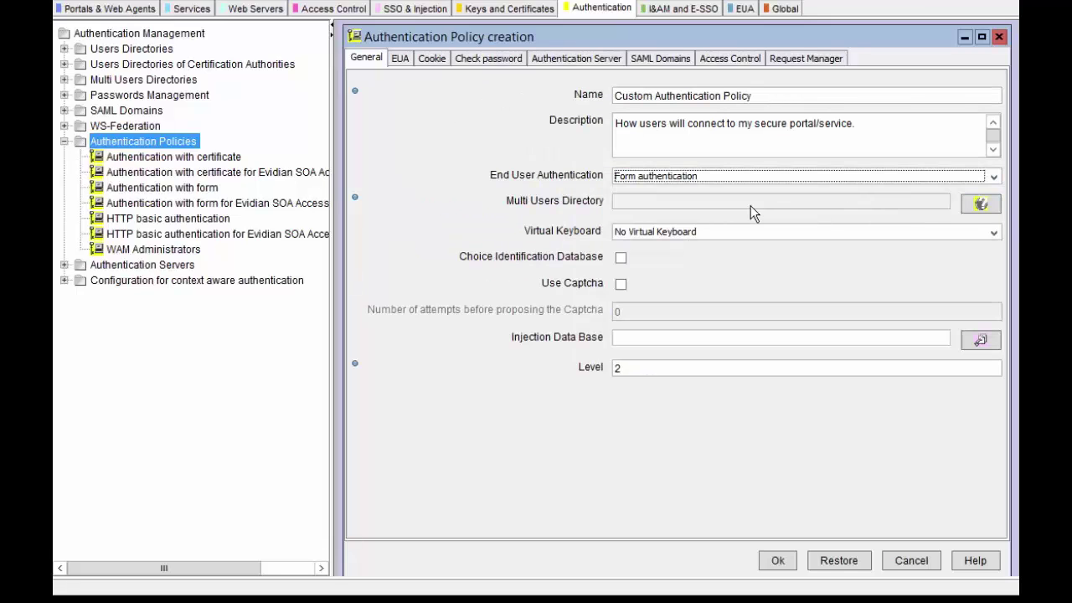
pyautogui.click(982, 204)
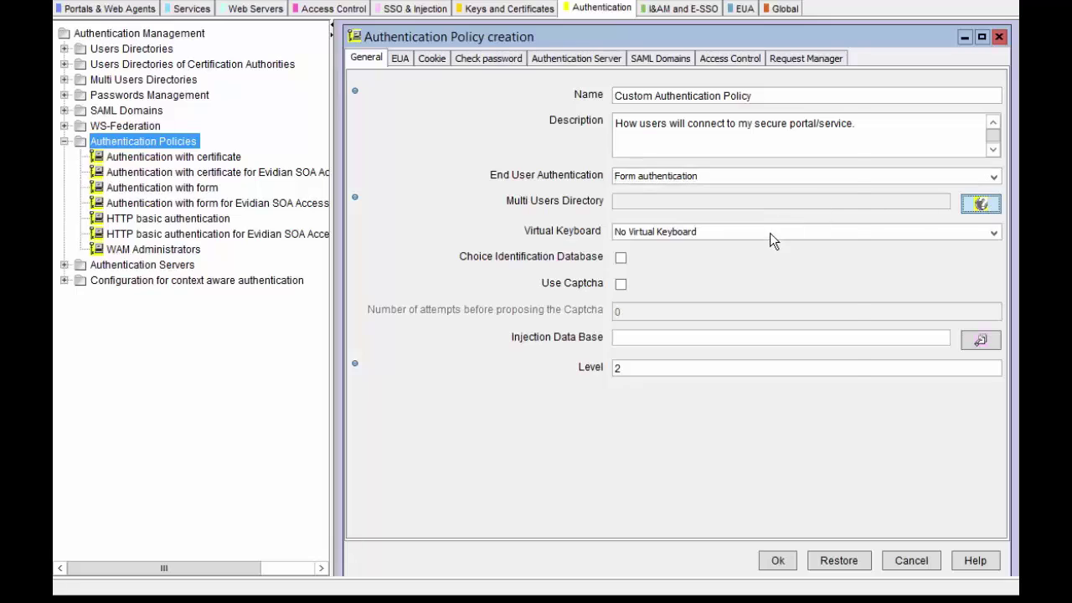
pyautogui.click(680, 165)
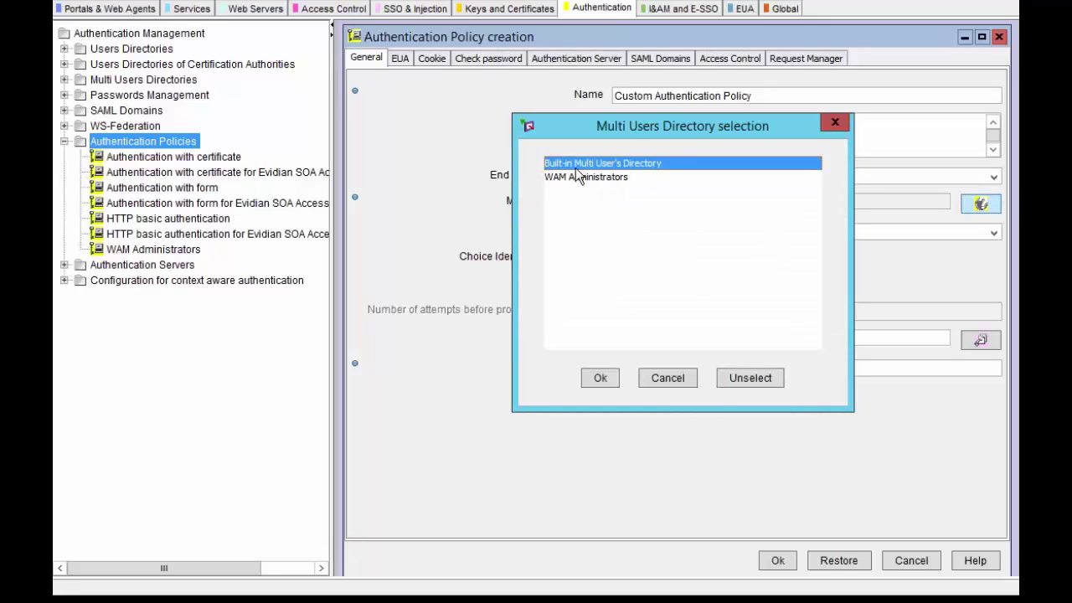
pyautogui.click(605, 377)
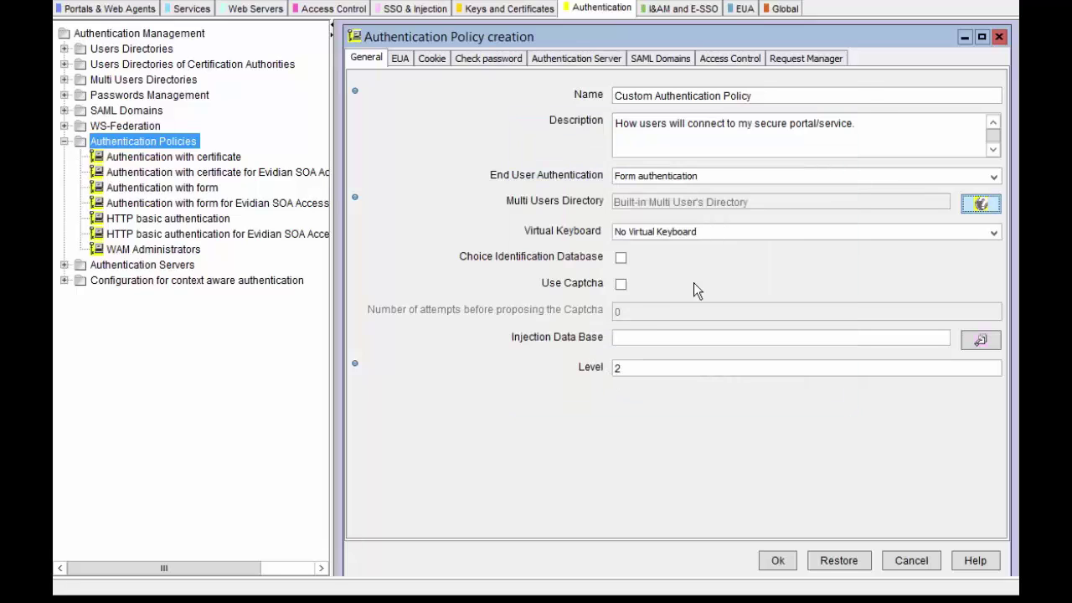
pyautogui.click(728, 332)
# Select Injection Data Base for SAML and extend the description to mention SAML authentication.
pyautogui.click(980, 339)
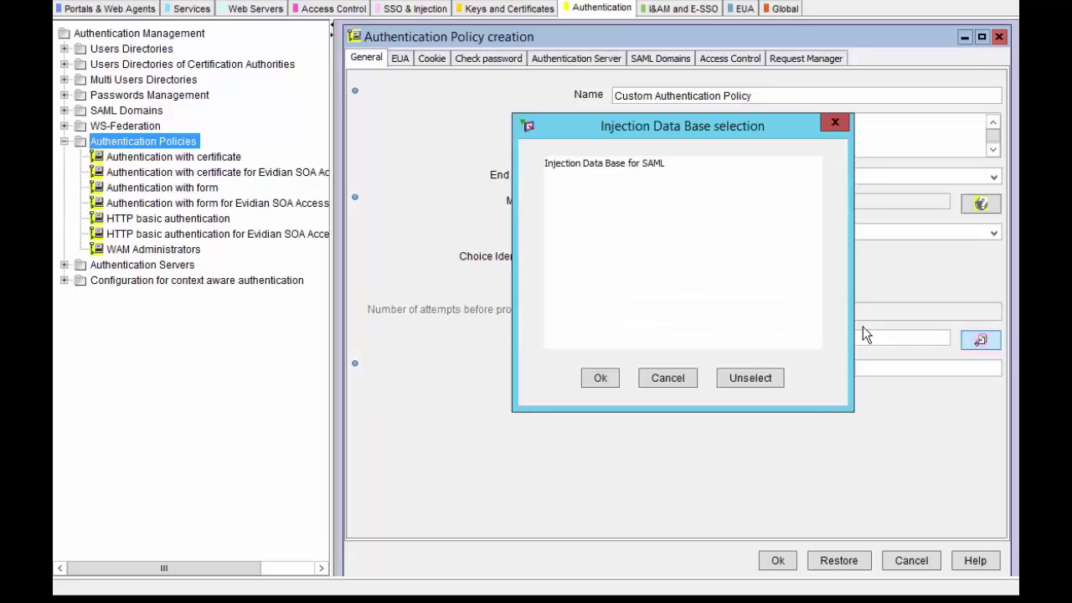
pyautogui.click(657, 176)
pyautogui.click(600, 377)
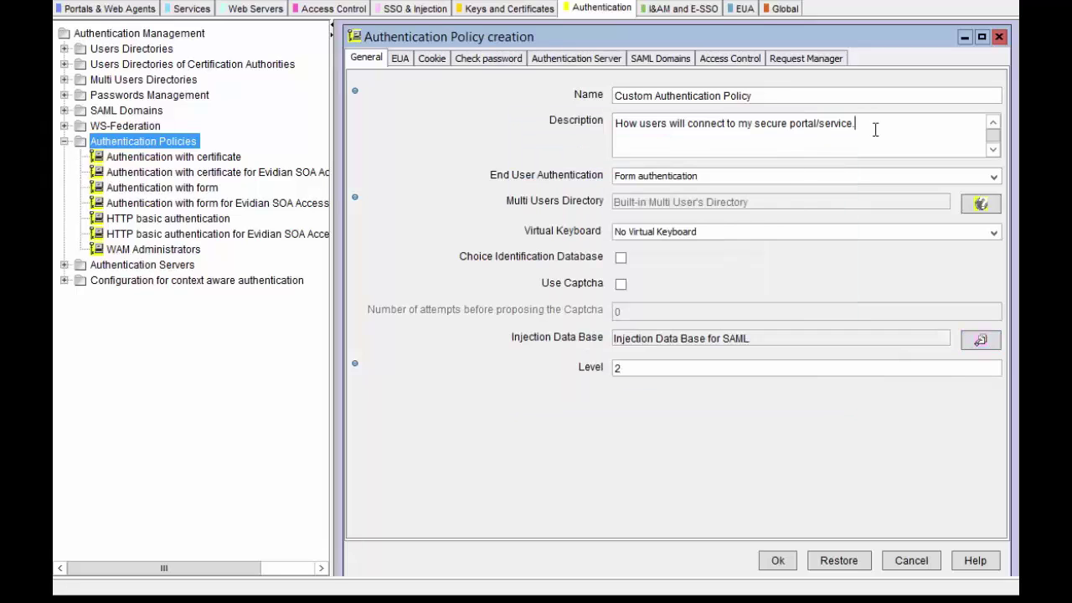
pyautogui.write('This policy will also be used for SAML au')
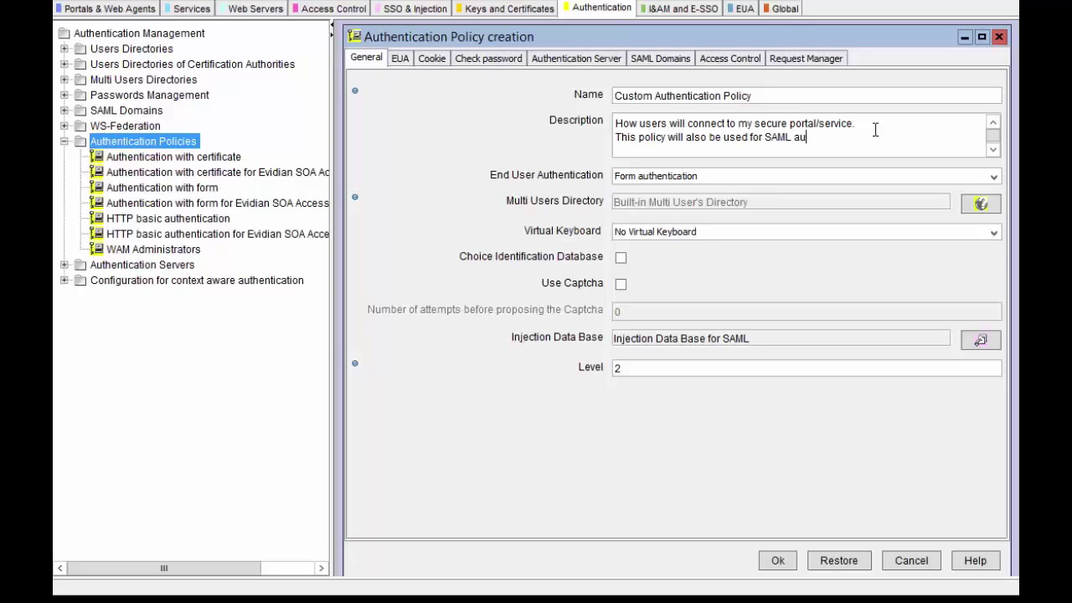
pyautogui.write('thentication')
pyautogui.click(406, 61)
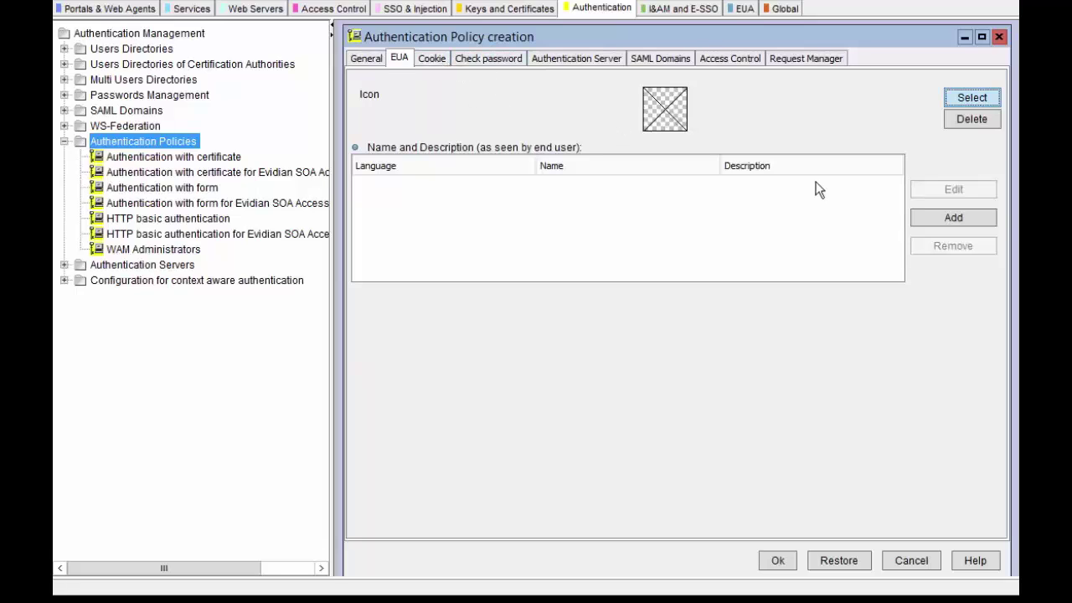
# Add the English end-user display name 'Custom Authentication Policy'.
pyautogui.click(939, 223)
pyautogui.click(622, 175)
pyautogui.write('Custom Authentica')
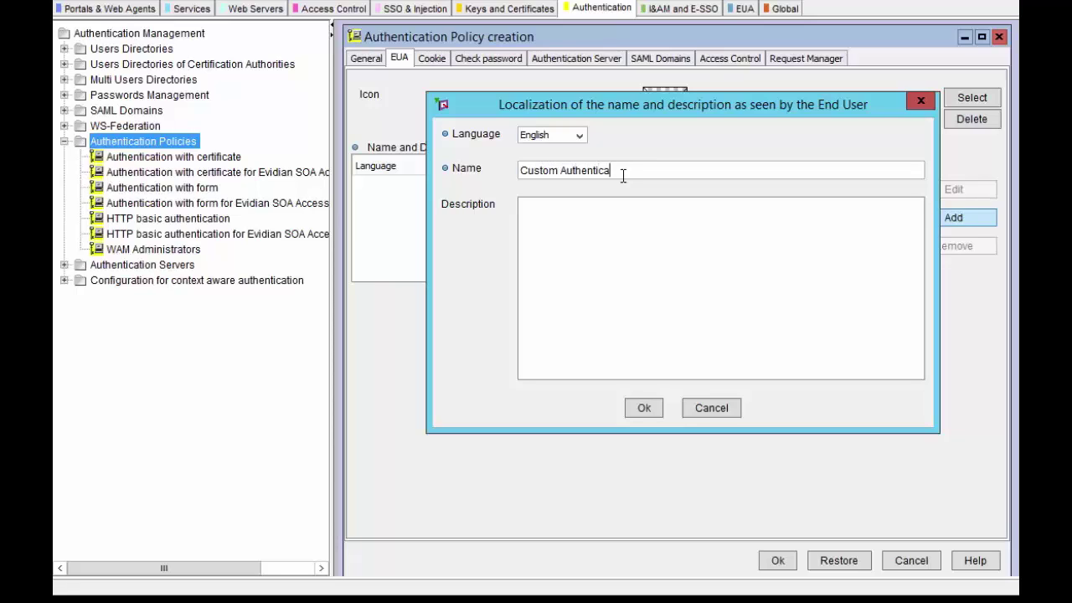
pyautogui.write('tion Policy')
pyautogui.click(644, 407)
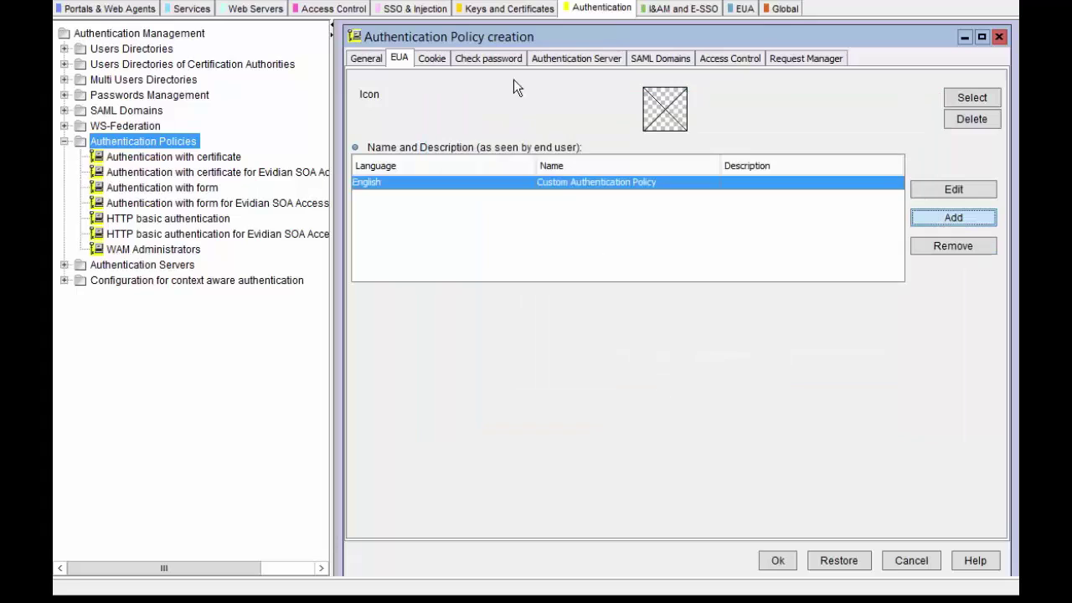
# Keep the 600-second cookie validity, set the authentication server path to /custom_auth, and save.
pyautogui.click(432, 58)
pyautogui.moveTo(672, 95); pyautogui.dragTo(584, 94)
pyautogui.click(684, 96)
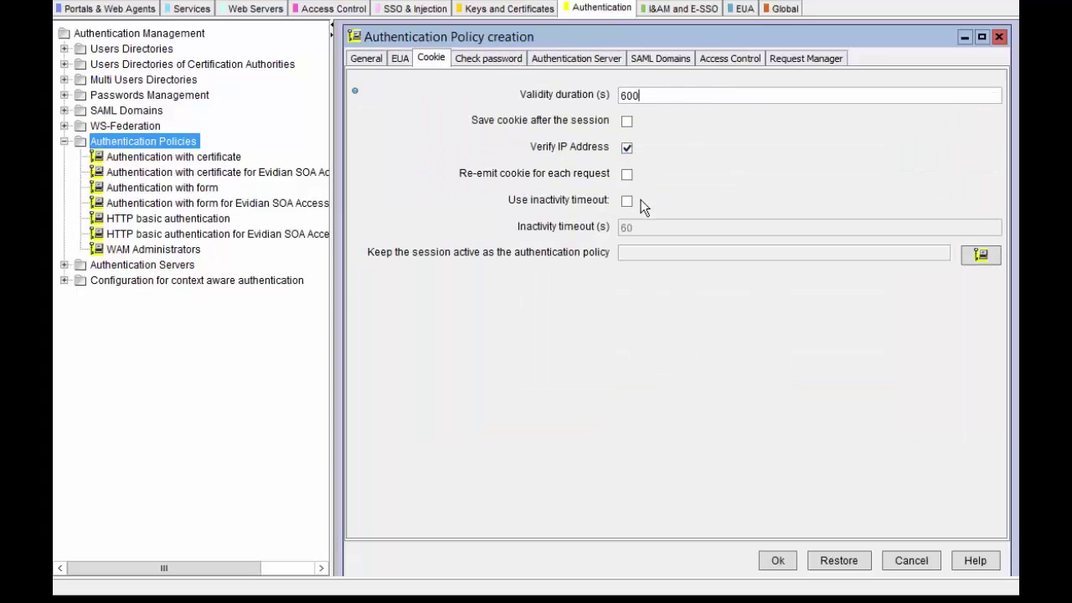
pyautogui.click(491, 61)
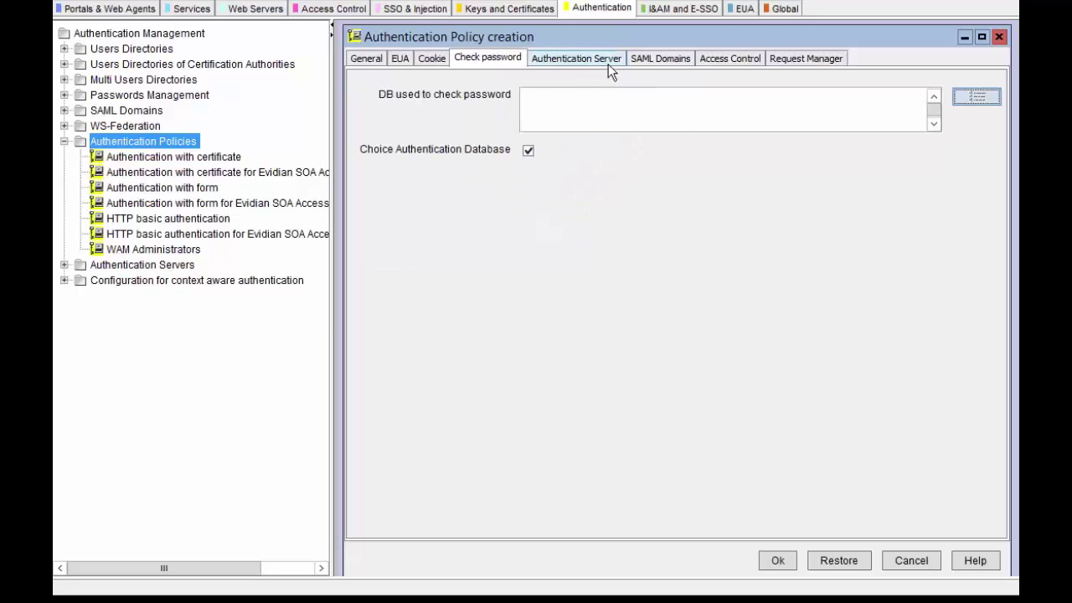
pyautogui.click(612, 60)
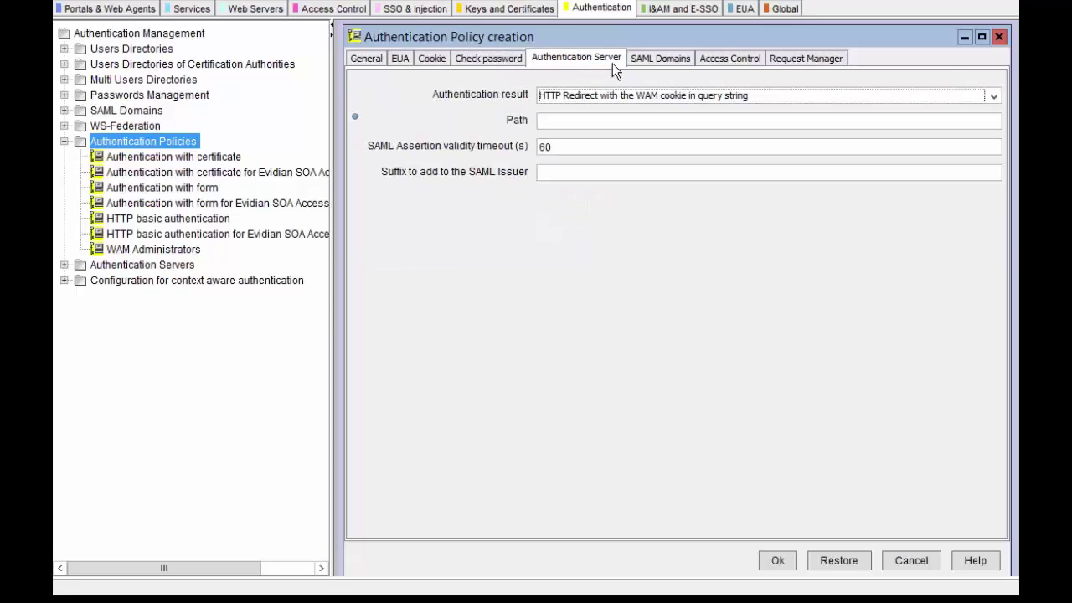
pyautogui.click(651, 119)
pyautogui.write('/cust')
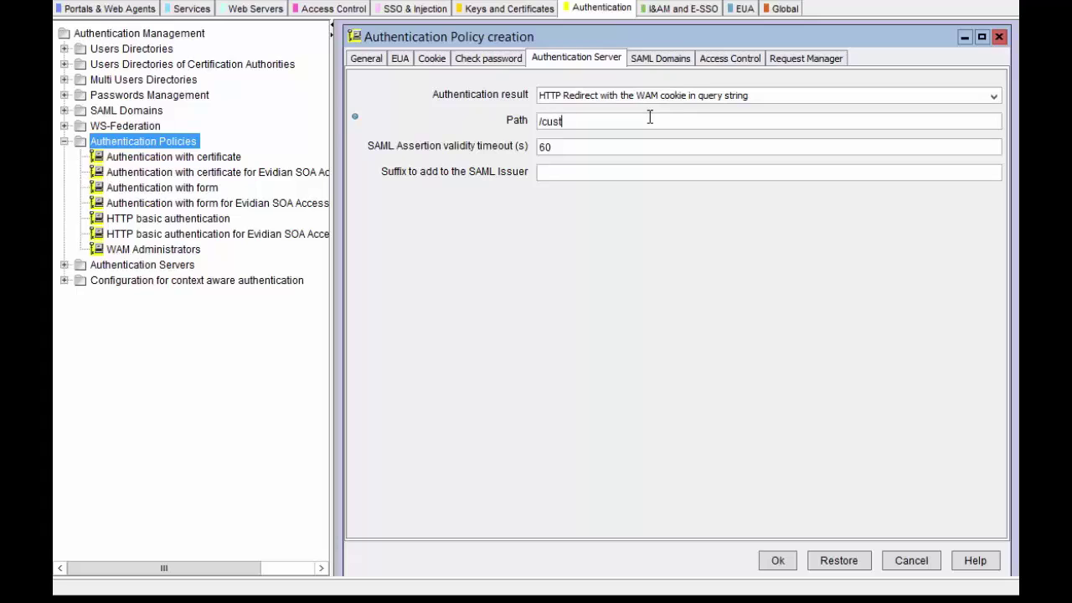
pyautogui.write('om_auth')
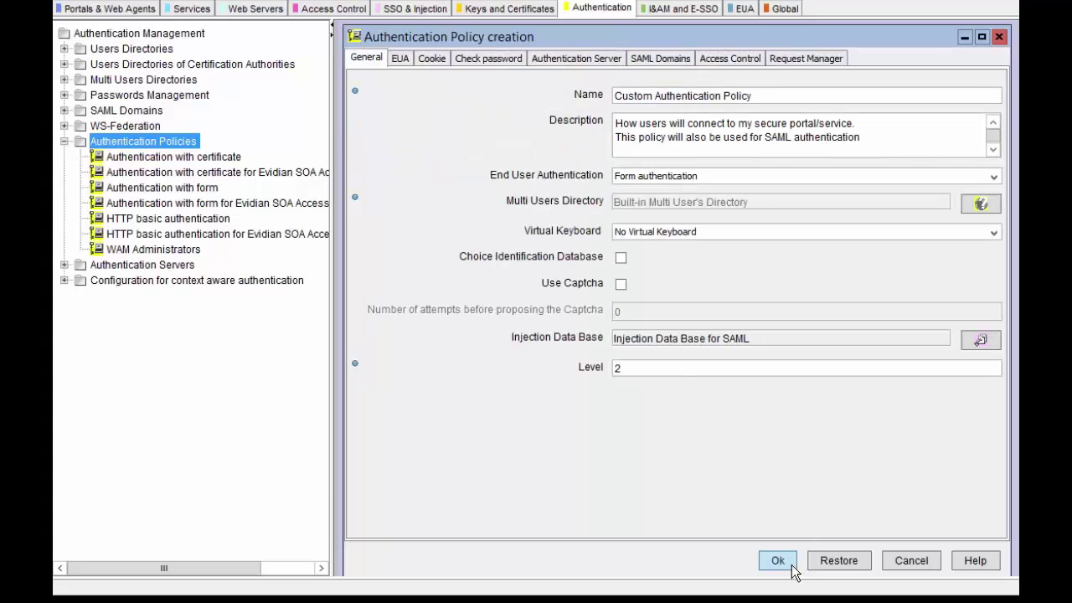
pyautogui.click(793, 568)
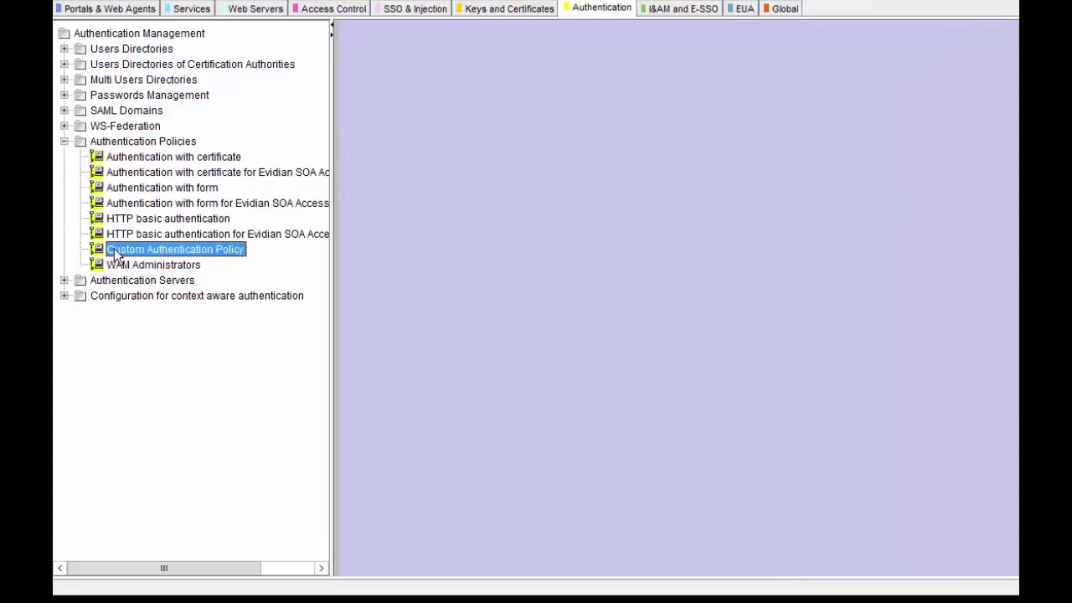
# Assign Custom Authentication Policy to TestPortal and save the portal settings.
pyautogui.click(158, 11)
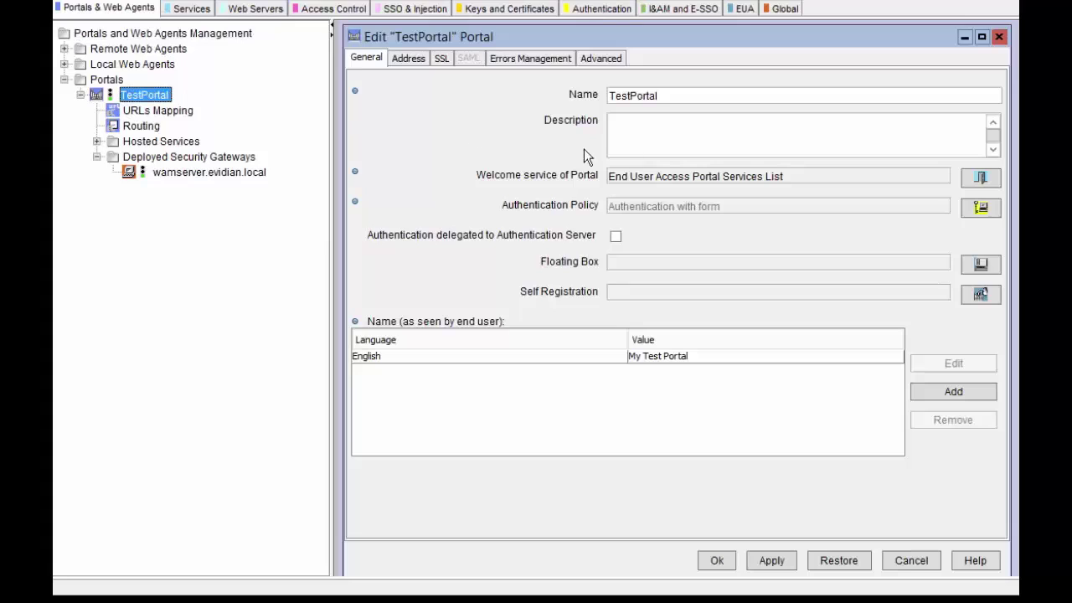
pyautogui.click(981, 208)
pyautogui.click(643, 219)
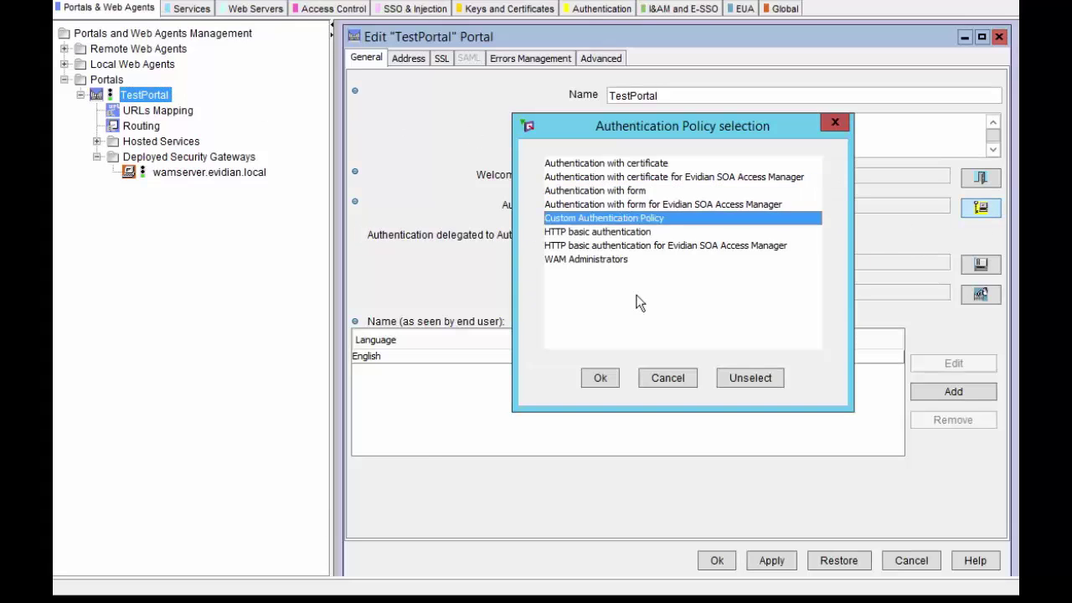
pyautogui.click(602, 378)
pyautogui.click(725, 561)
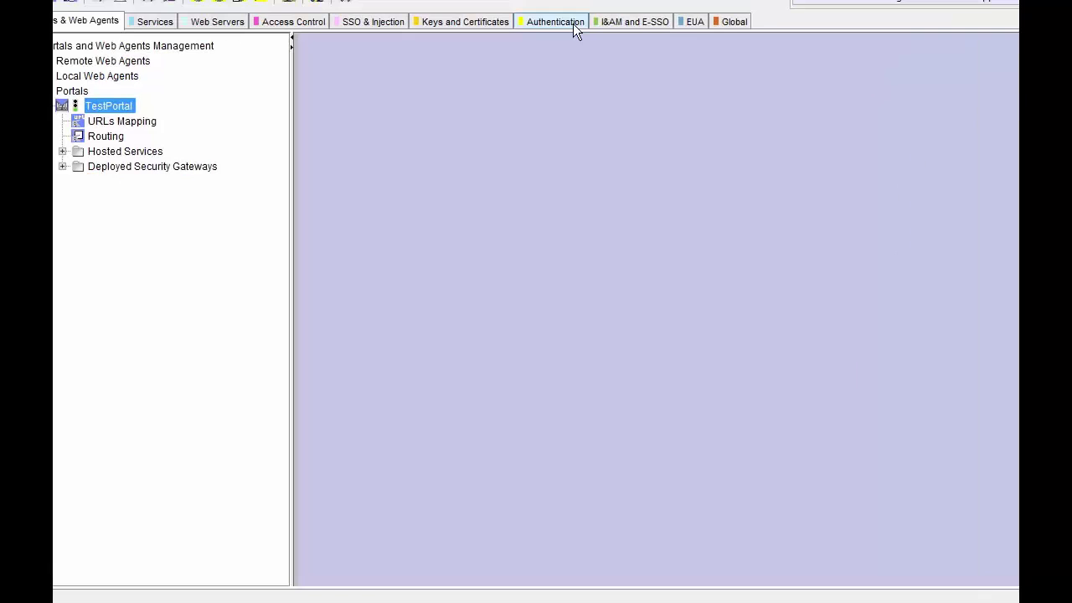
pyautogui.click(616, 10)
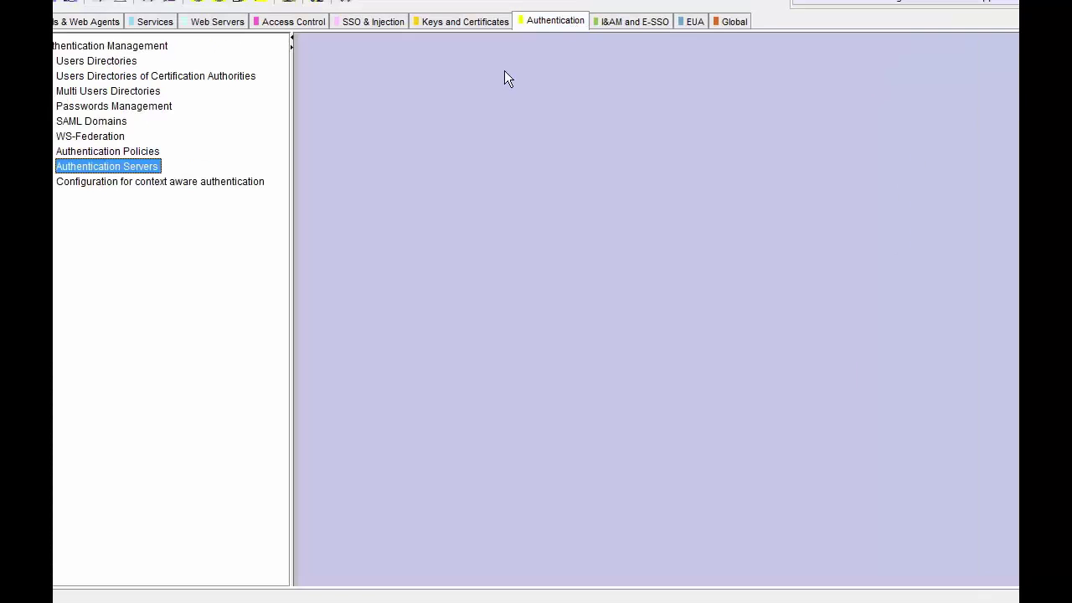
# Open the Built-in Authentication Server under WAM authentication servers for editing.
pyautogui.doubleClick(157, 170)
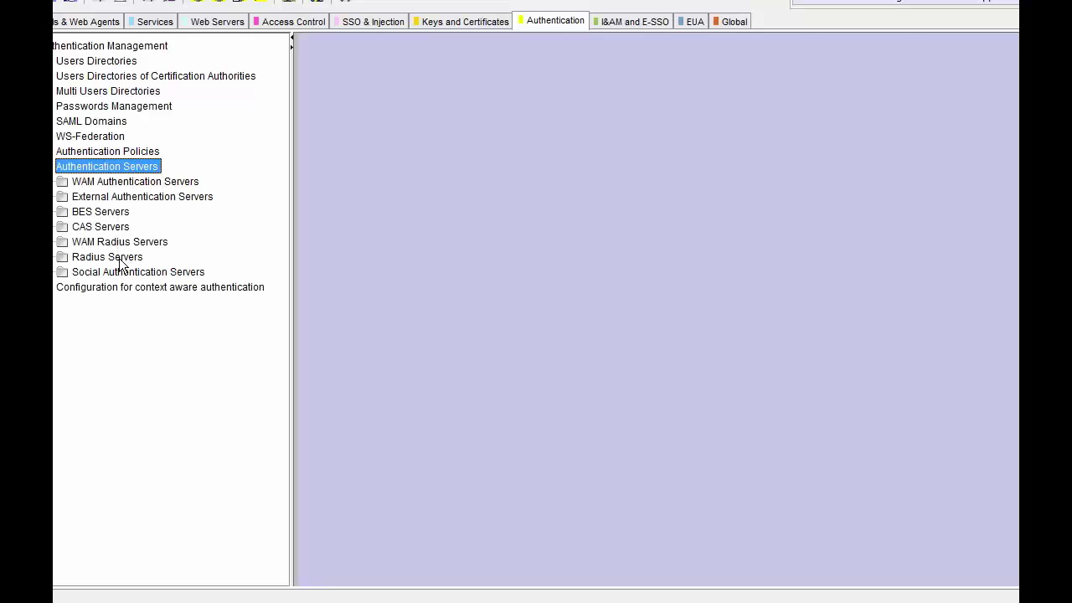
pyautogui.doubleClick(123, 184)
pyautogui.click(600, 364)
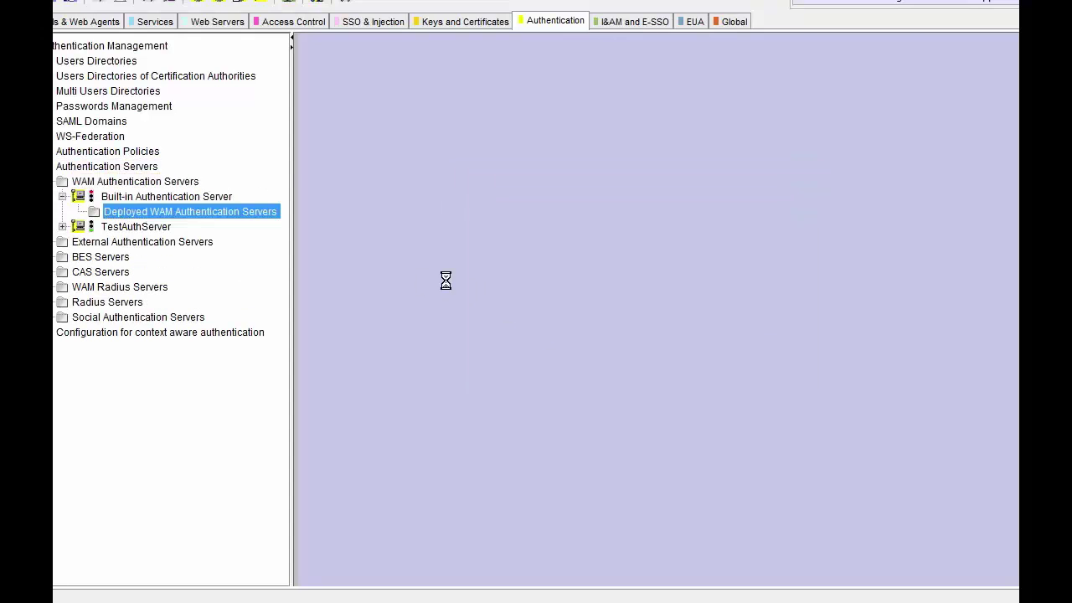
pyautogui.rightClick(219, 198)
pyautogui.click(235, 206)
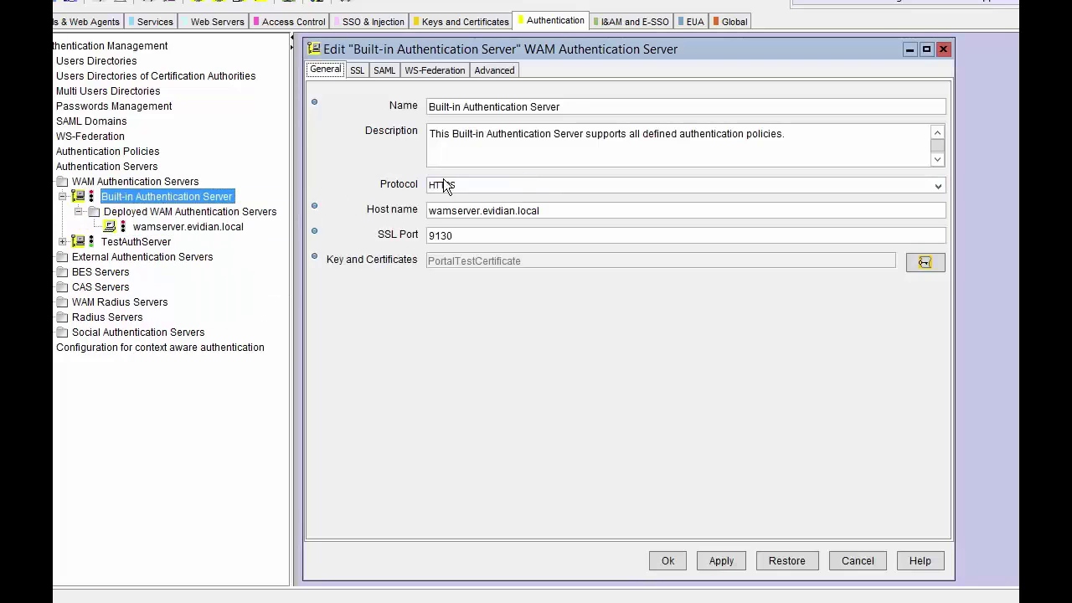
pyautogui.doubleClick(462, 237)
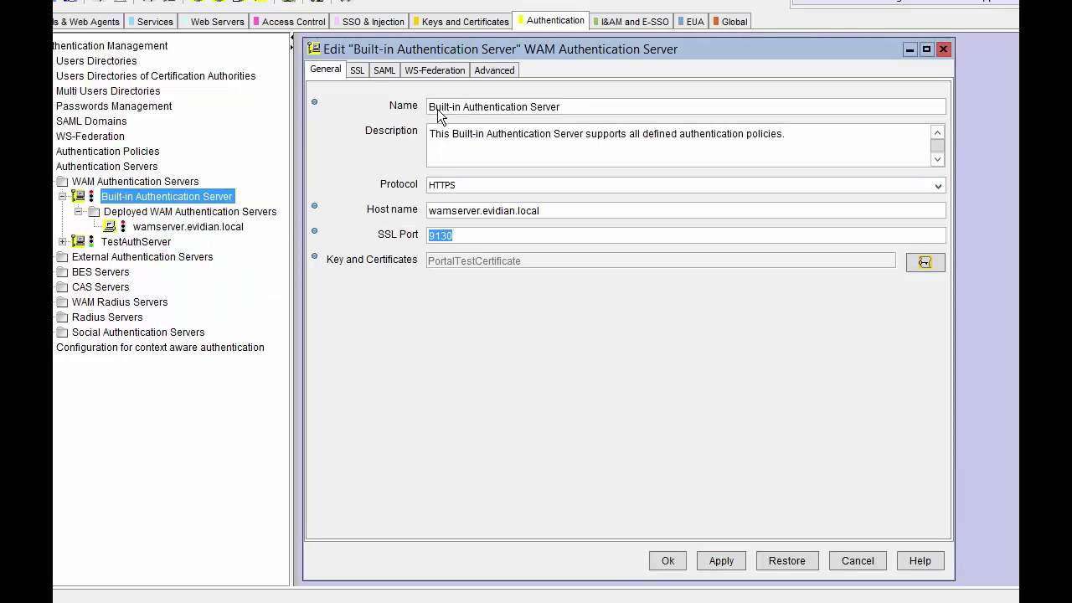
# Set SAML signing to SAMLTestCertificate, identity WAMIdent, and dedicate the server to InterDomain.
pyautogui.click(390, 70)
pyautogui.click(924, 108)
pyautogui.doubleClick(620, 175)
pyautogui.click(590, 139)
pyautogui.write('WAMIdent')
pyautogui.click(469, 162)
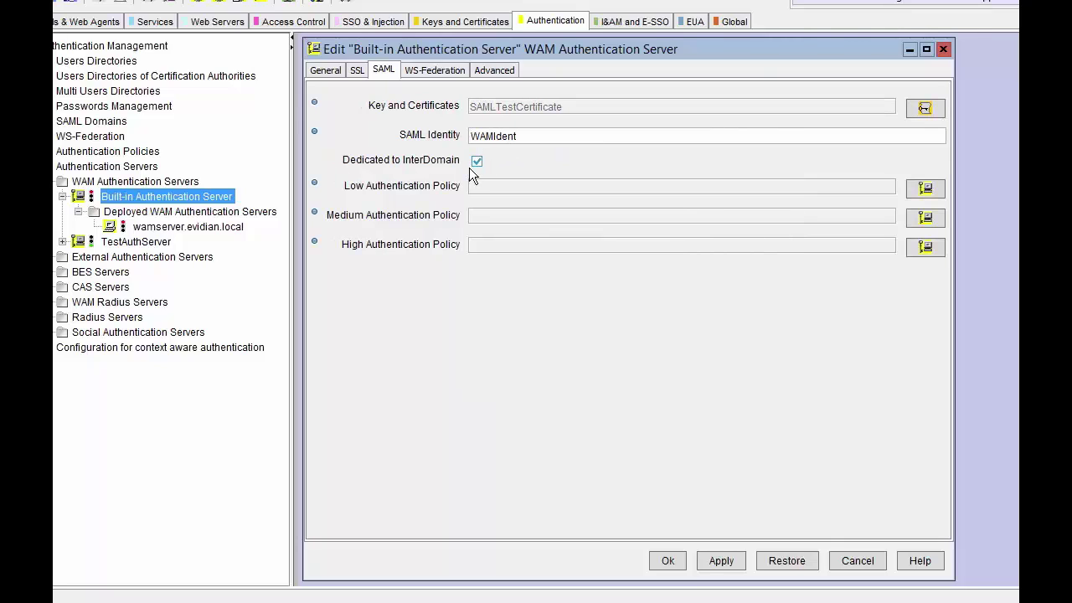
# Use Custom Authentication Policy for the low, medium and high levels, then save the server.
pyautogui.click(926, 188)
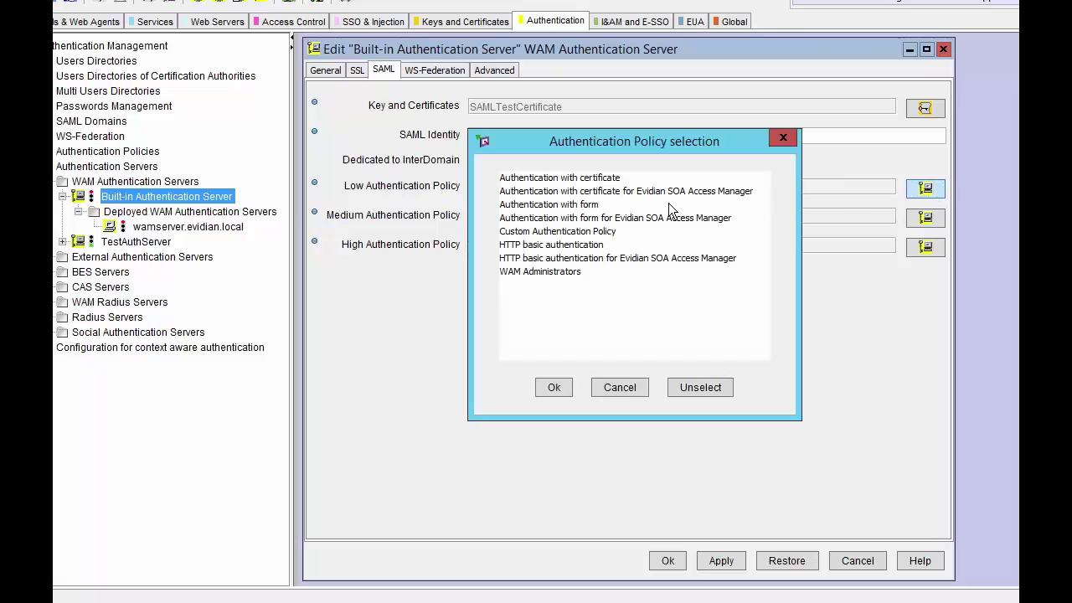
pyautogui.click(569, 205)
pyautogui.click(570, 231)
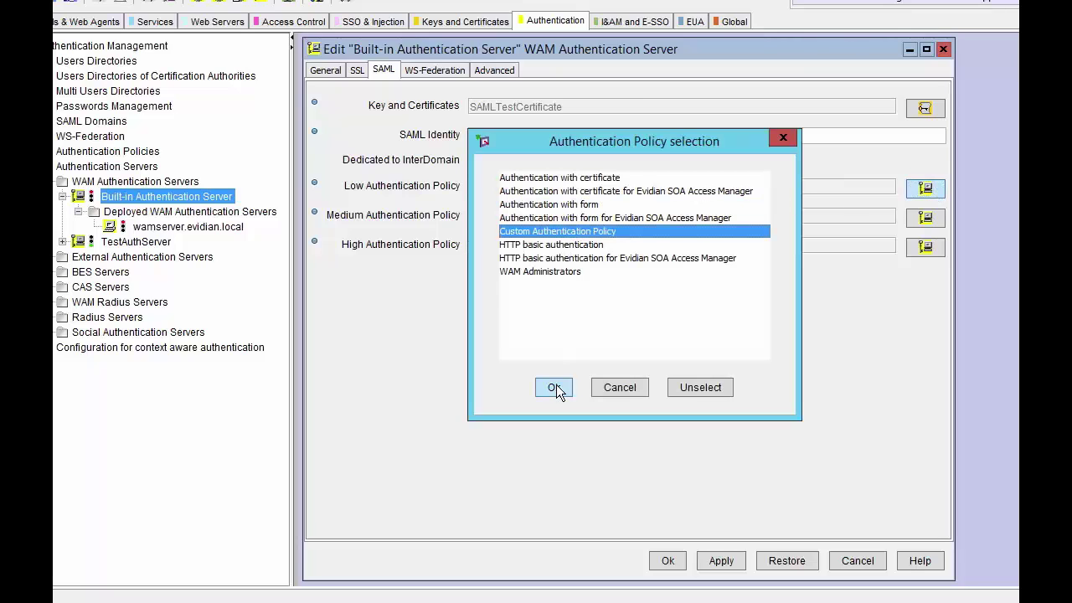
pyautogui.click(554, 387)
pyautogui.click(925, 217)
pyautogui.click(585, 232)
pyautogui.click(554, 387)
pyautogui.click(925, 247)
pyautogui.click(590, 232)
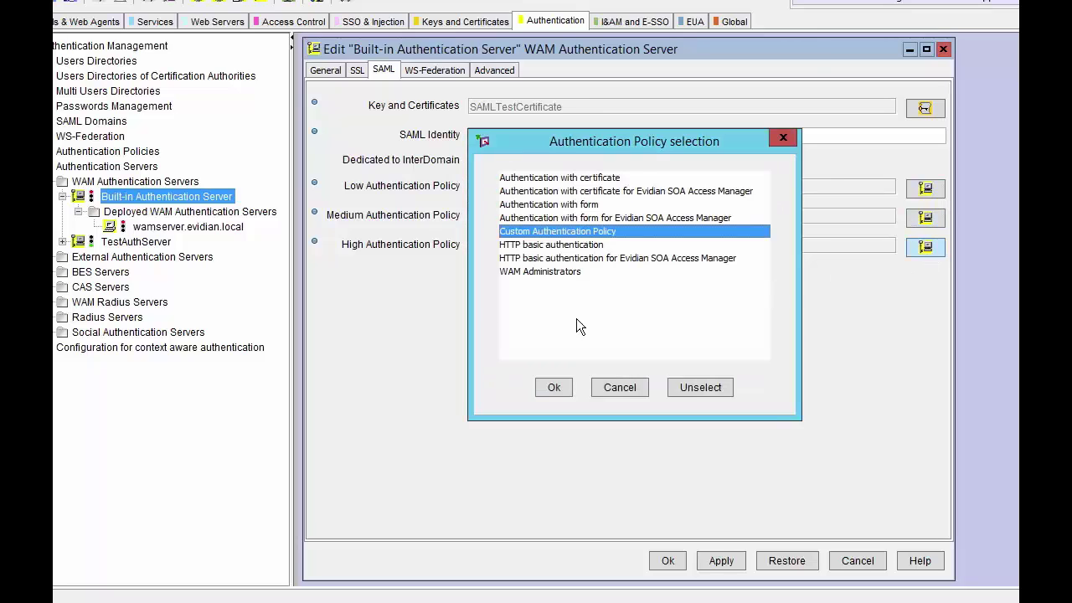
pyautogui.click(566, 385)
pyautogui.click(668, 560)
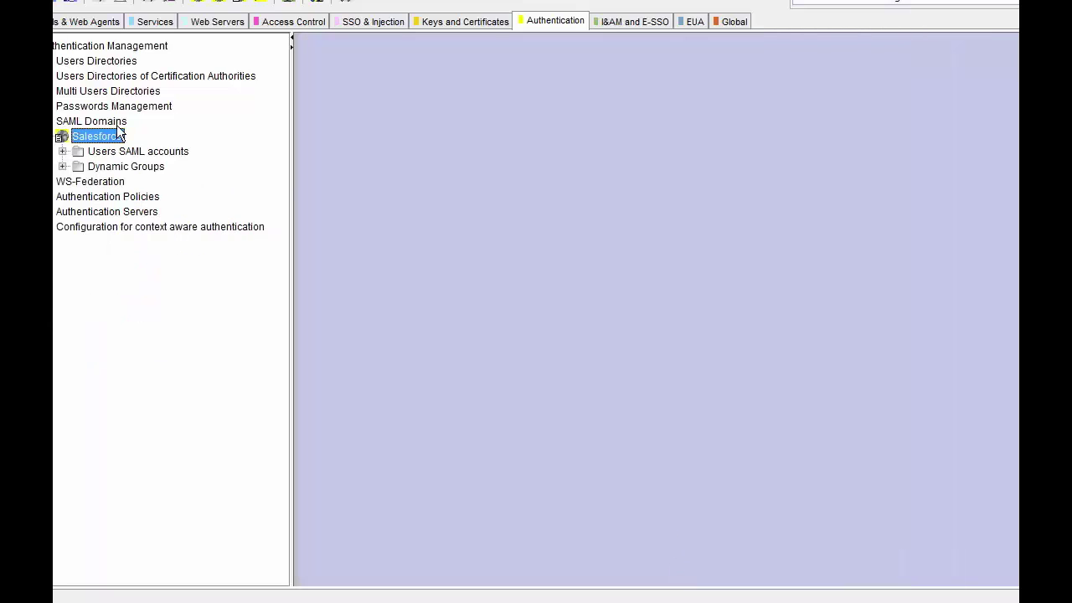
# Review the Salesforce SAML domain's remote SP metadata and general settings, then save it.
pyautogui.rightClick(118, 123)
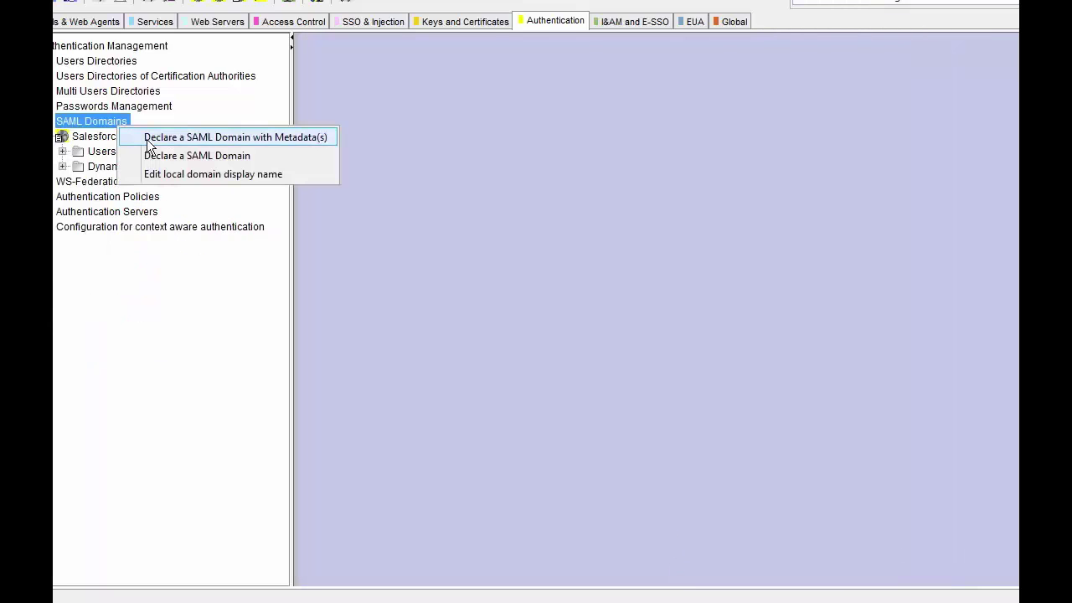
pyautogui.press('Escape')
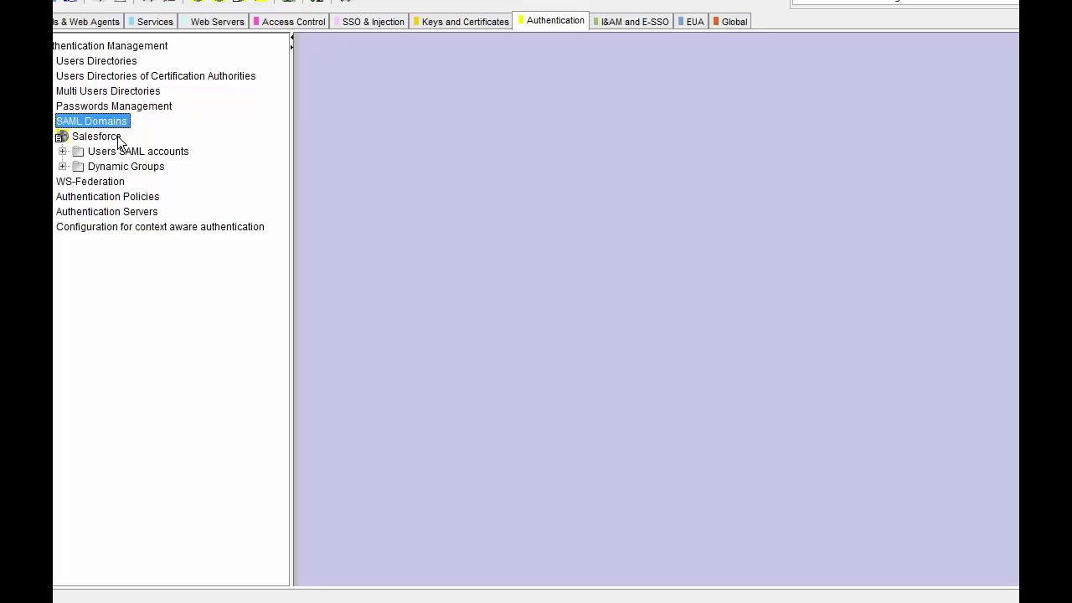
pyautogui.rightClick(118, 138)
pyautogui.click(149, 147)
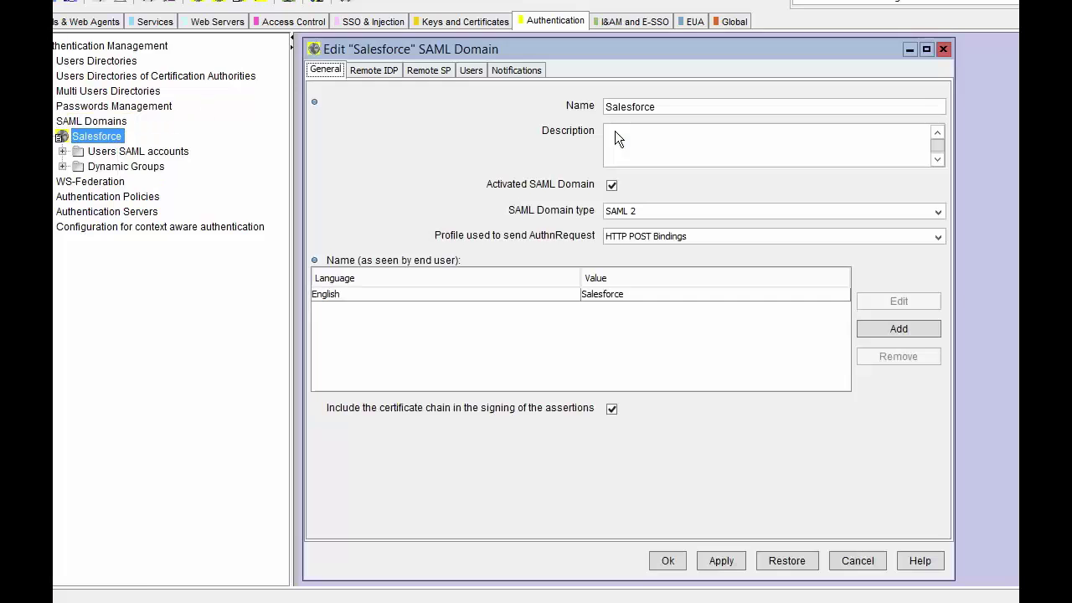
pyautogui.click(446, 73)
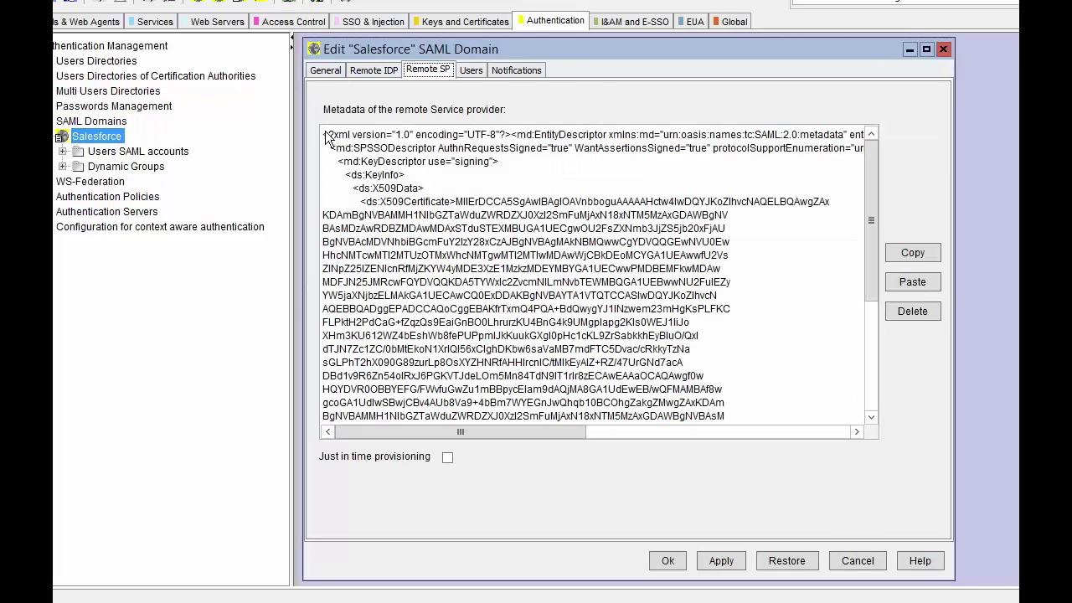
pyautogui.moveTo(325, 134); pyautogui.dragTo(815, 512)
pyautogui.scroll(8, 658, 303)
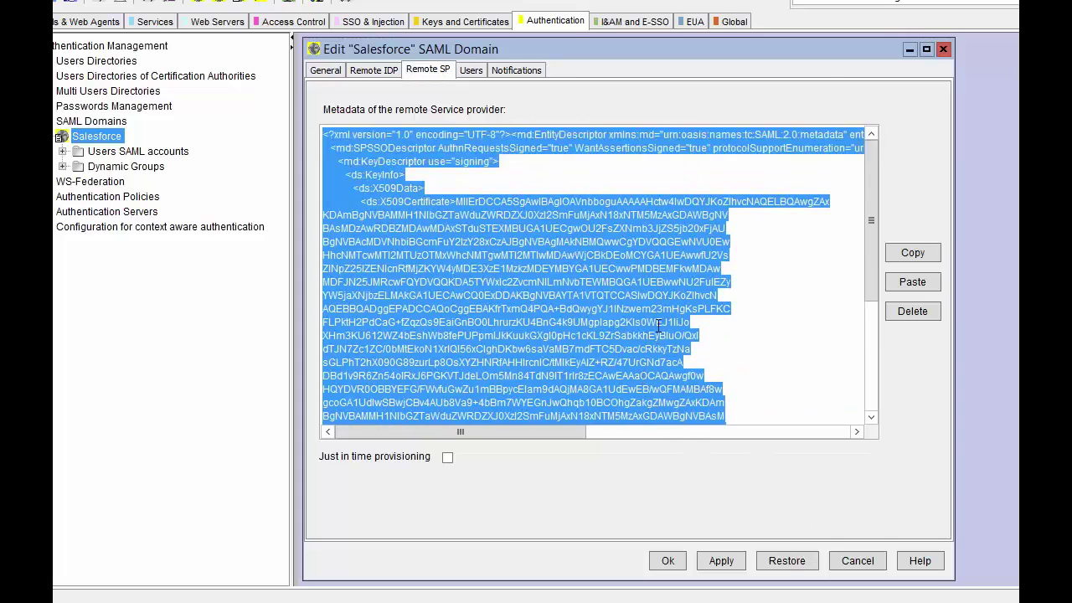
pyautogui.click(624, 194)
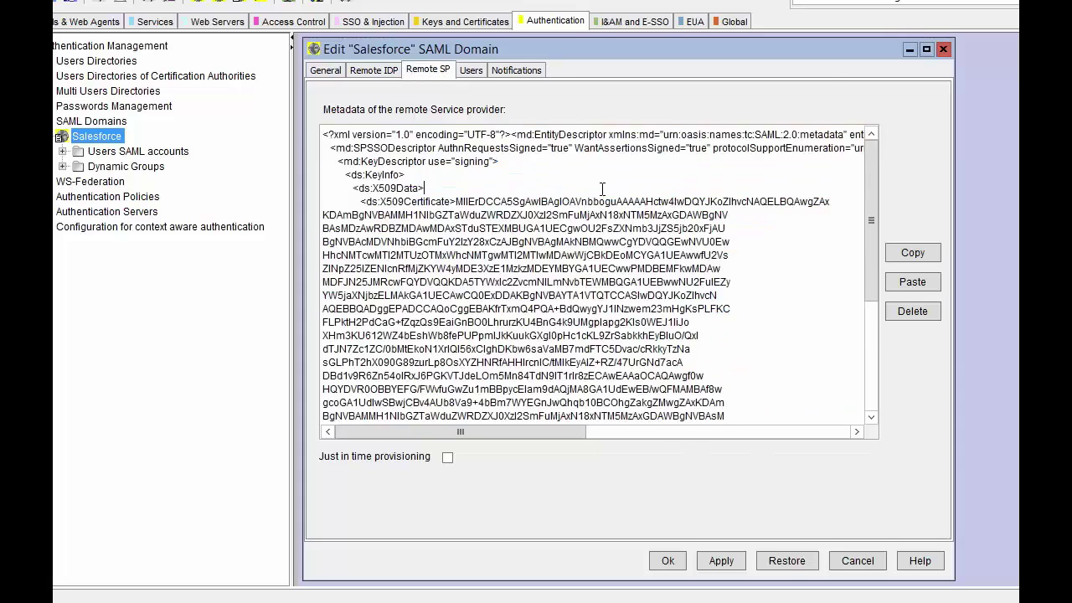
pyautogui.click(323, 74)
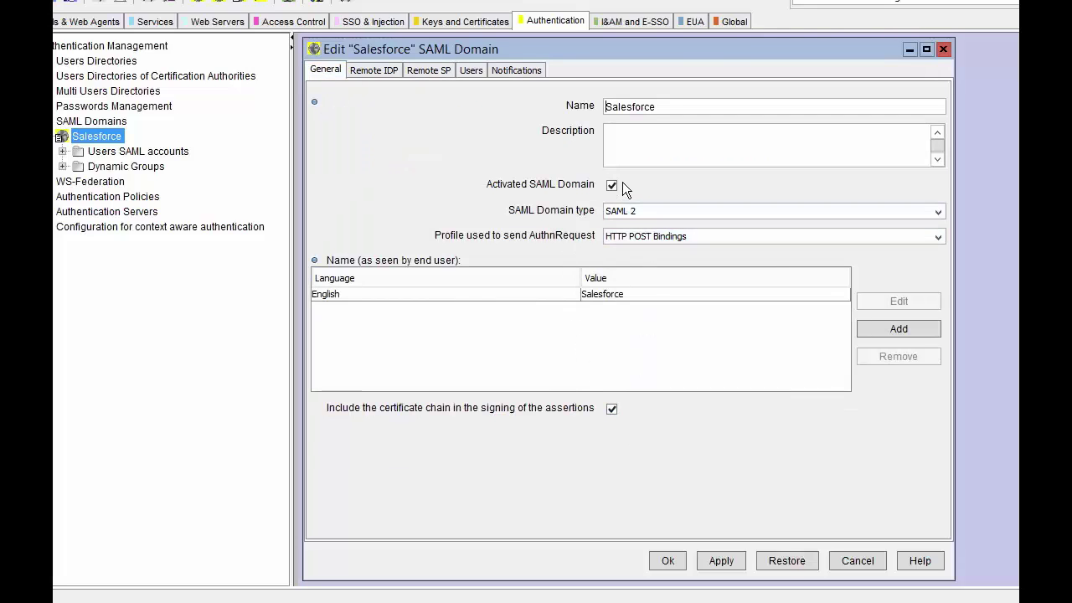
pyautogui.click(436, 71)
pyautogui.click(667, 560)
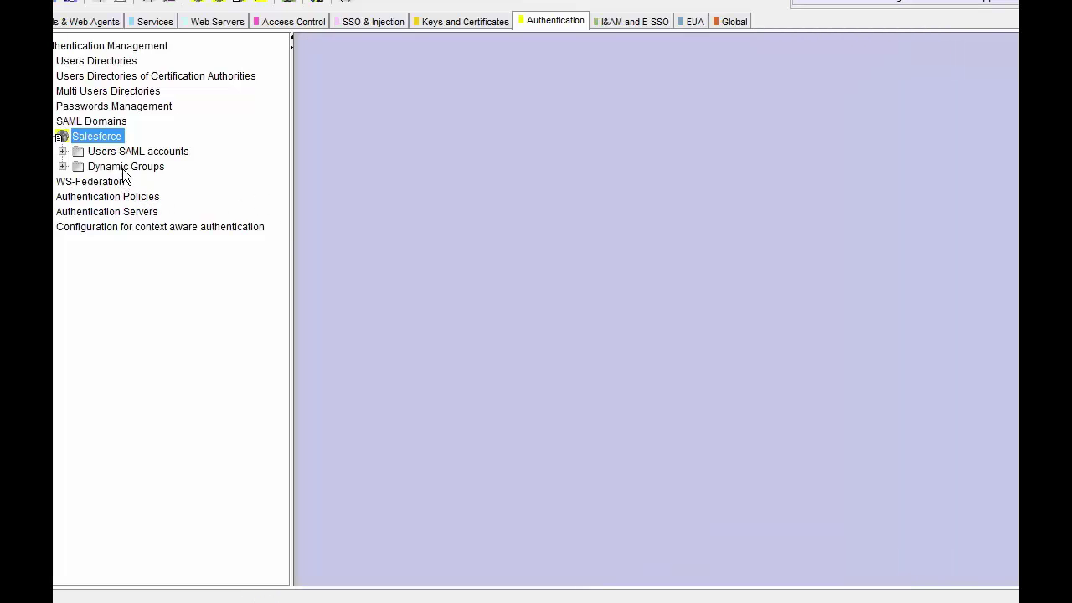
# Reopen Custom Authentication Policy from the Authentication Policies list for editing.
pyautogui.doubleClick(119, 121)
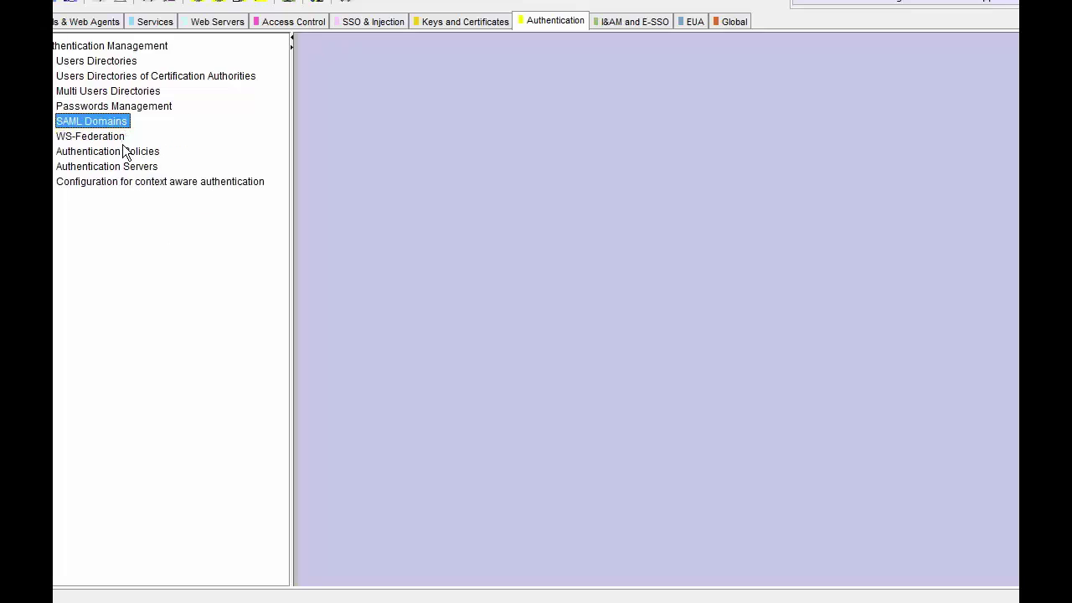
pyautogui.doubleClick(121, 151)
pyautogui.rightClick(203, 229)
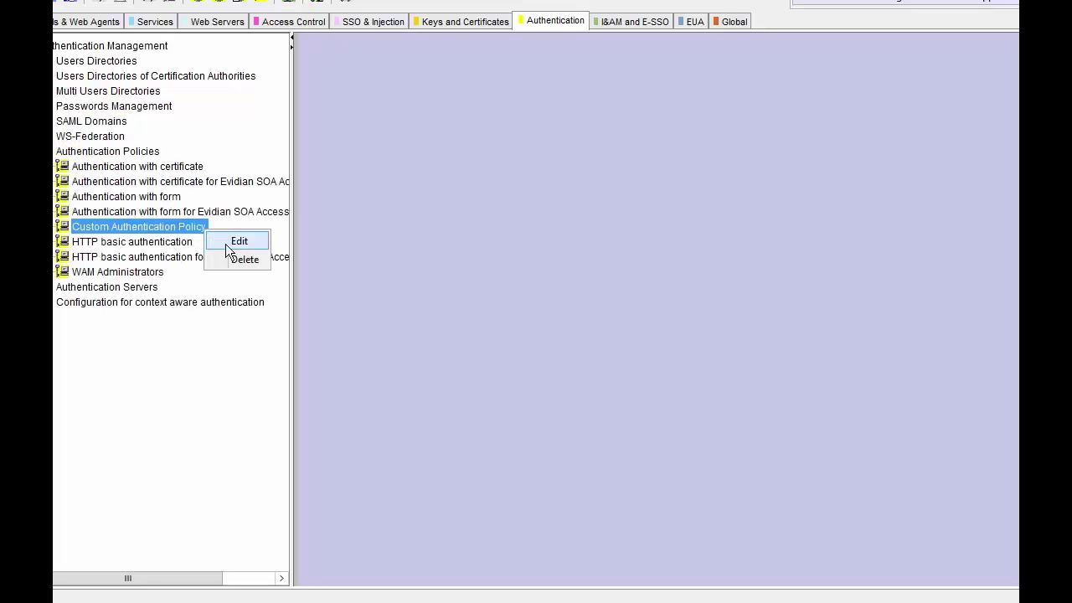
pyautogui.click(244, 241)
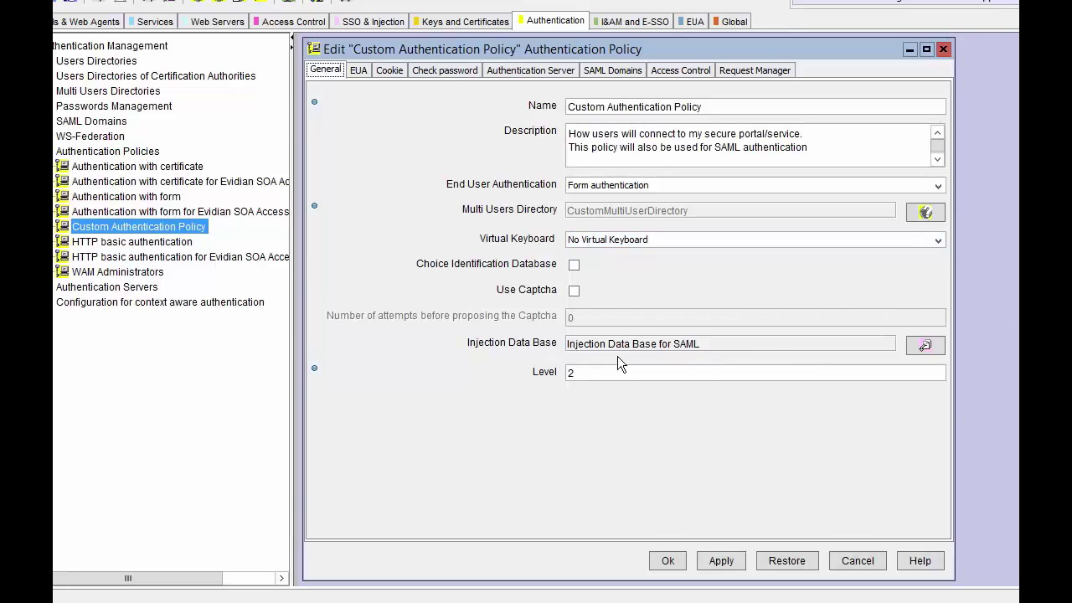
# Re-save Custom Authentication Policy and start a new injection data under Injection Data Base for SAML.
pyautogui.click(680, 560)
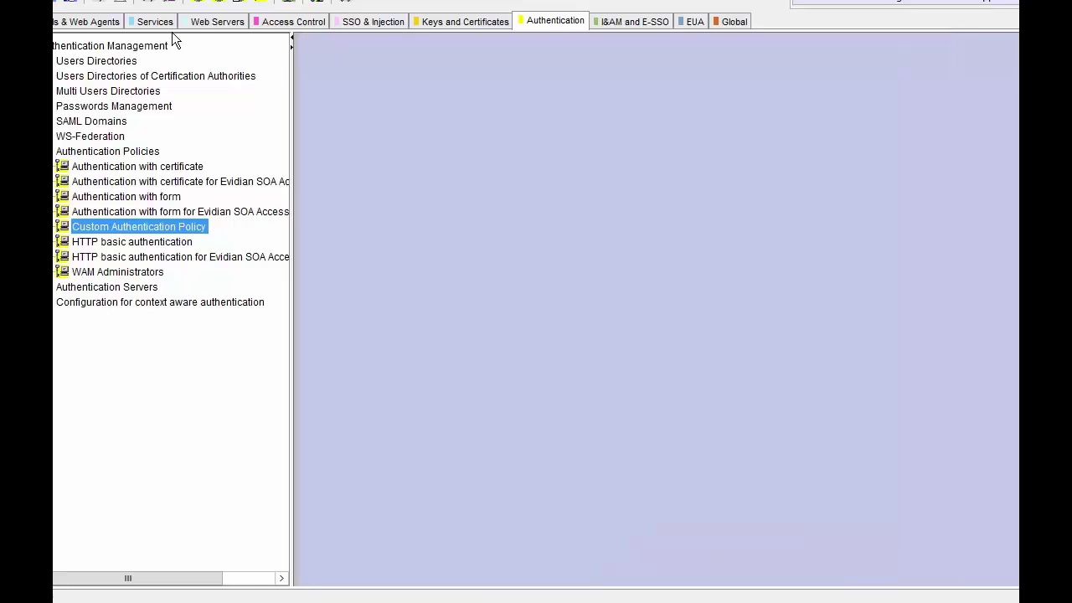
pyautogui.click(390, 25)
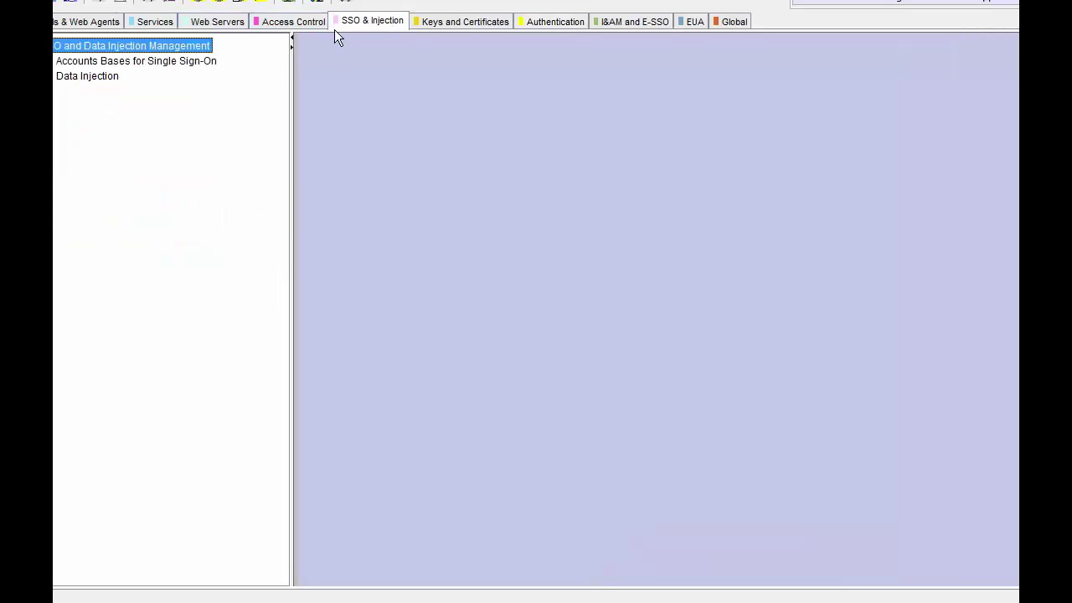
pyautogui.click(108, 76)
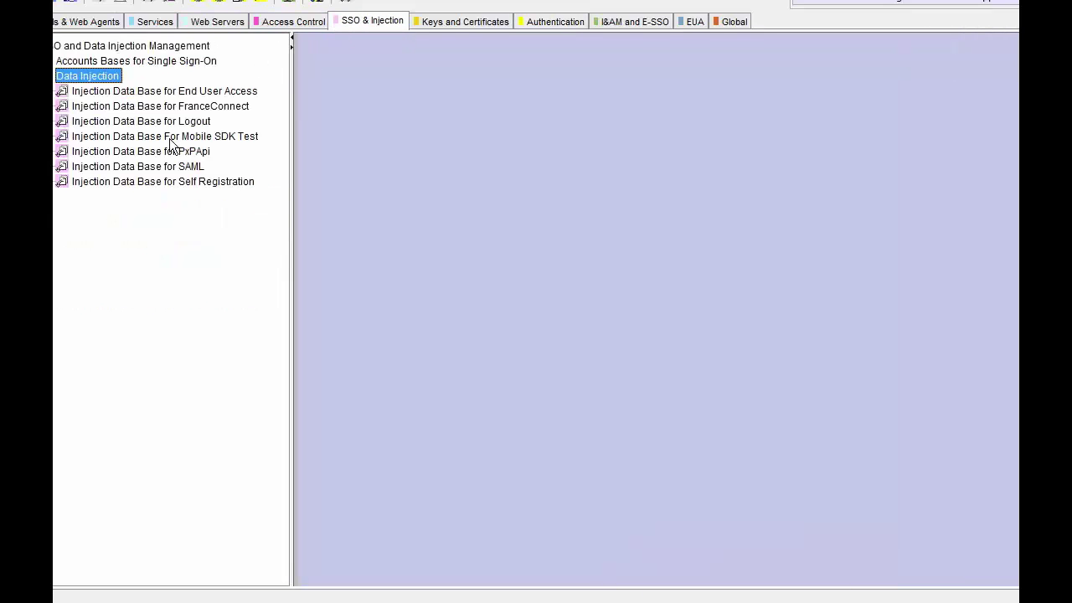
pyautogui.click(167, 166)
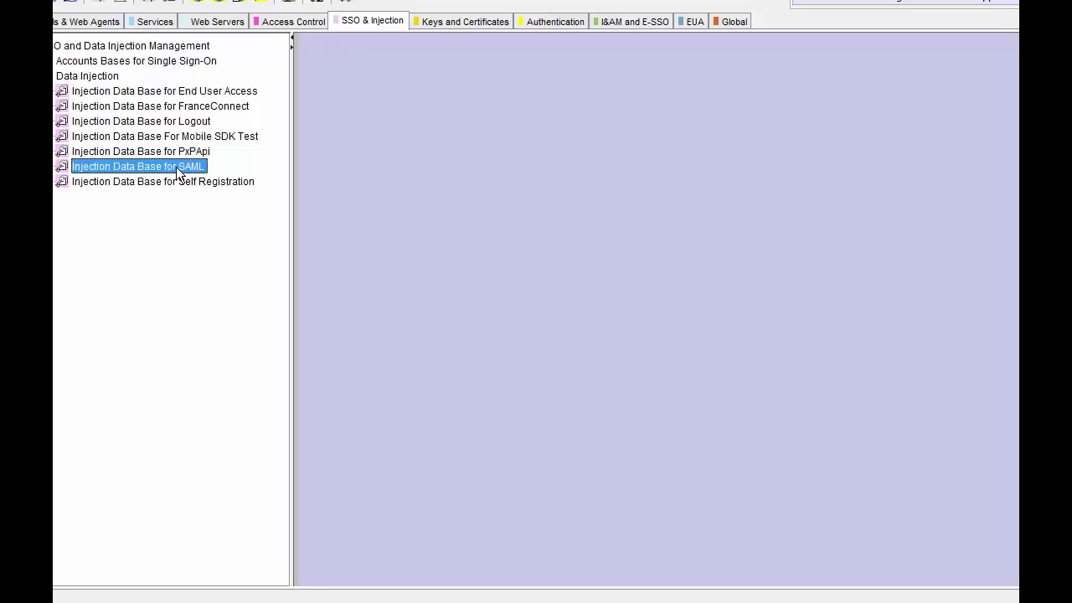
pyautogui.rightClick(199, 171)
pyautogui.click(233, 178)
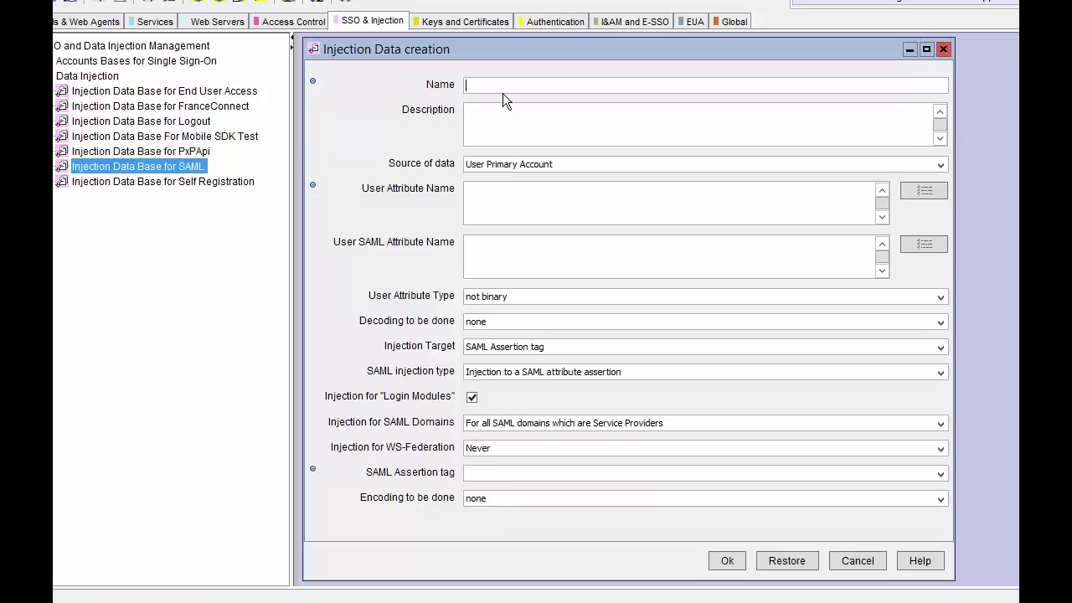
# Define injection data 'mail' sending the user's mail attribute as the SAML NameId, and save.
pyautogui.write('mail')
pyautogui.press('Tab')
pyautogui.write('User')
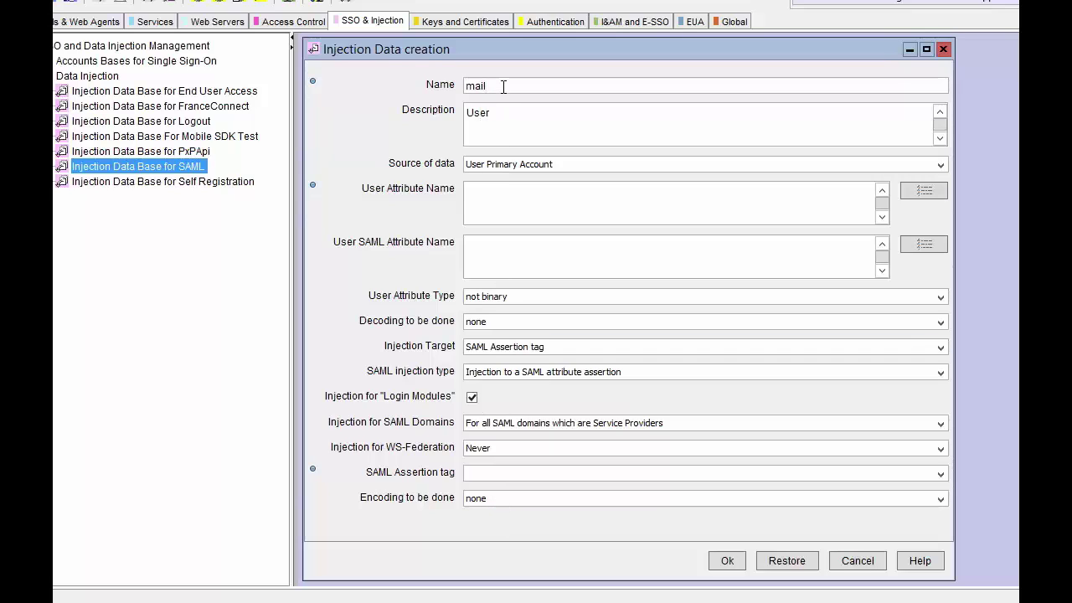
pyautogui.write(' mail to be sent into SAML assertion')
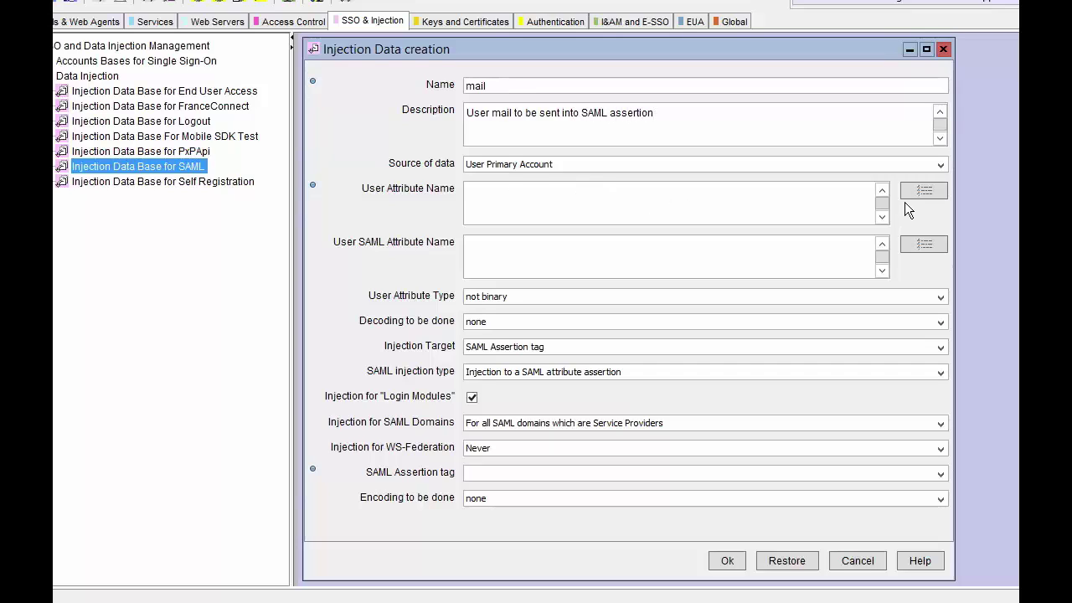
pyautogui.write('mail')
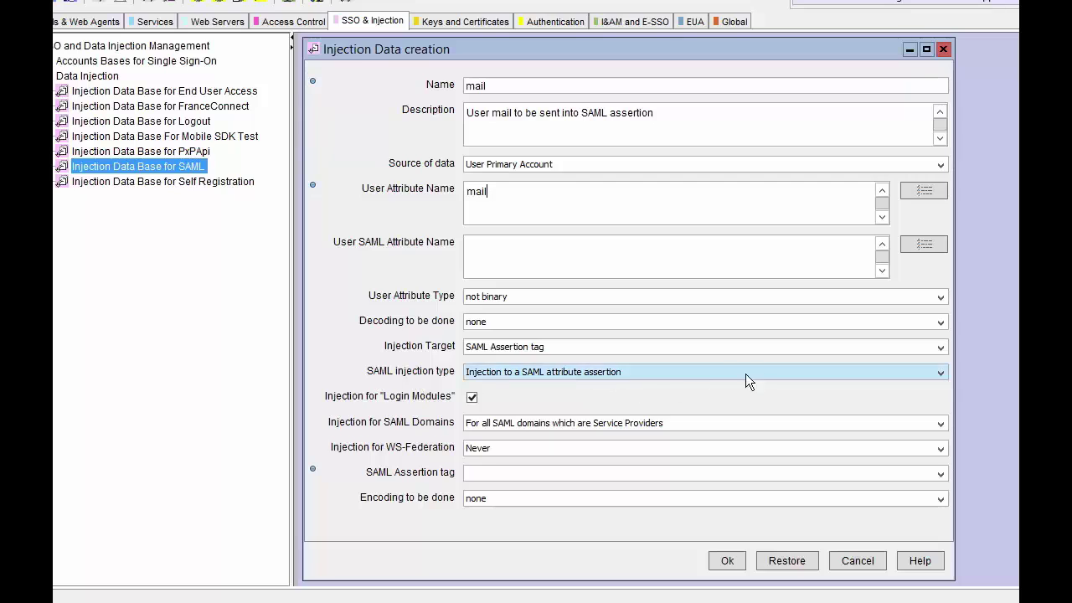
pyautogui.click(815, 369)
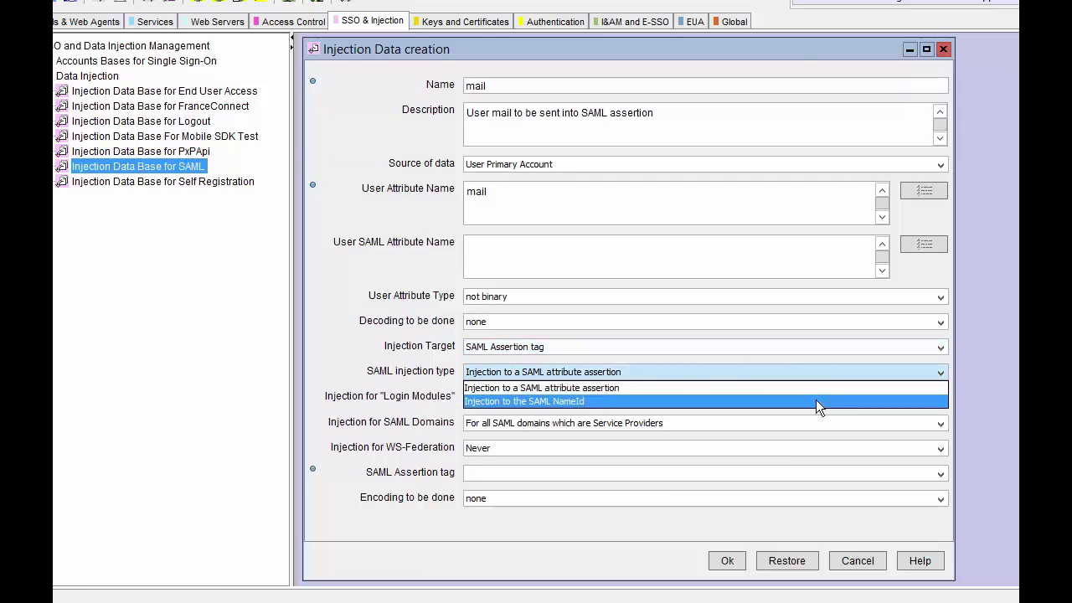
pyautogui.click(816, 401)
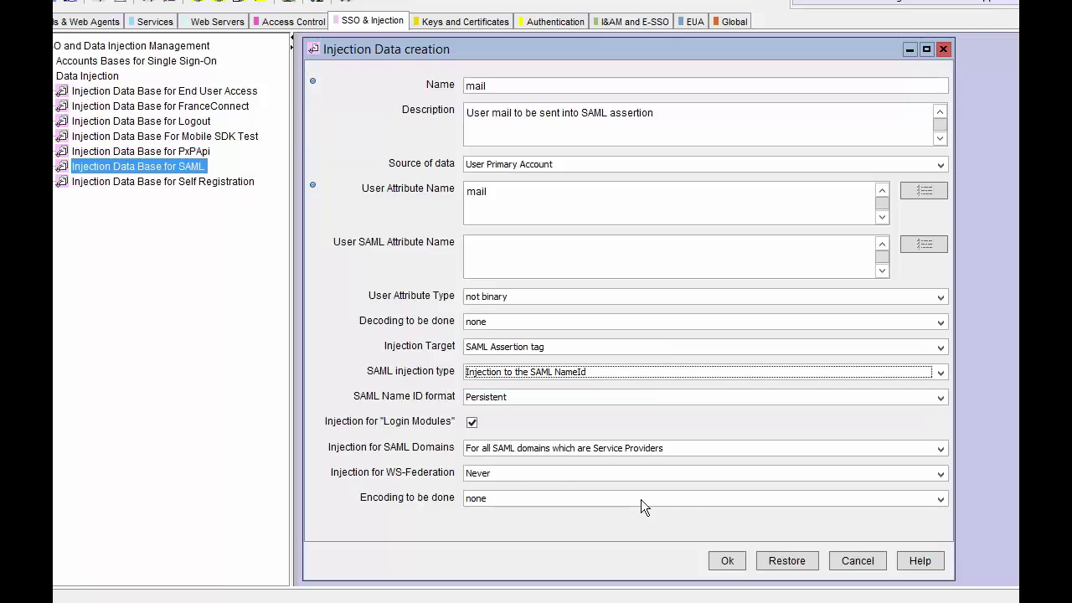
pyautogui.click(742, 566)
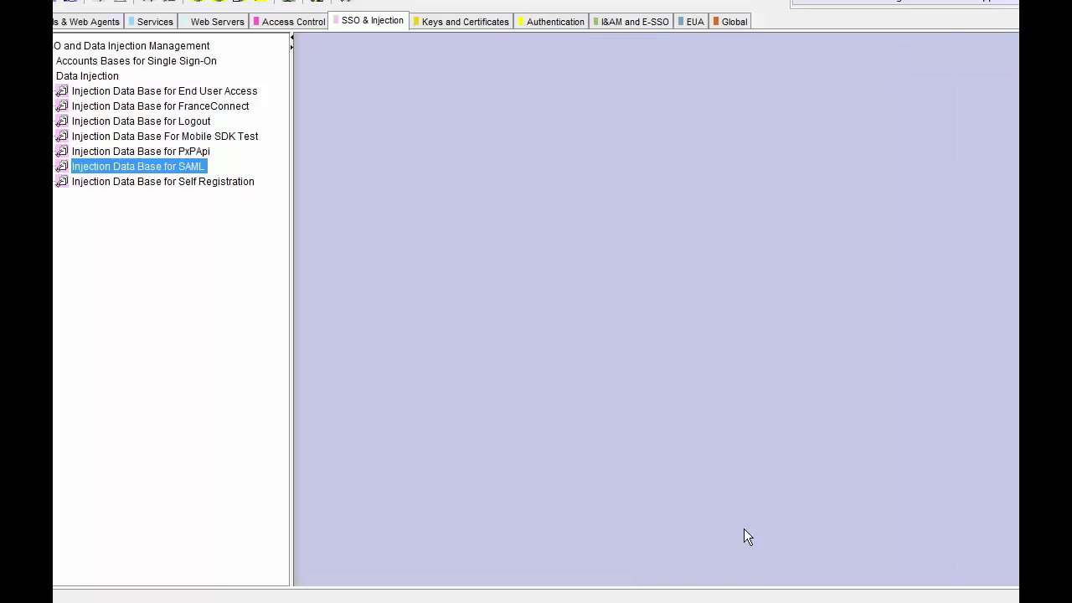
# Reload the WAM configuration from Web Agents, then bring up the Salesforce login page.
pyautogui.doubleClick(170, 166)
pyautogui.click(117, 21)
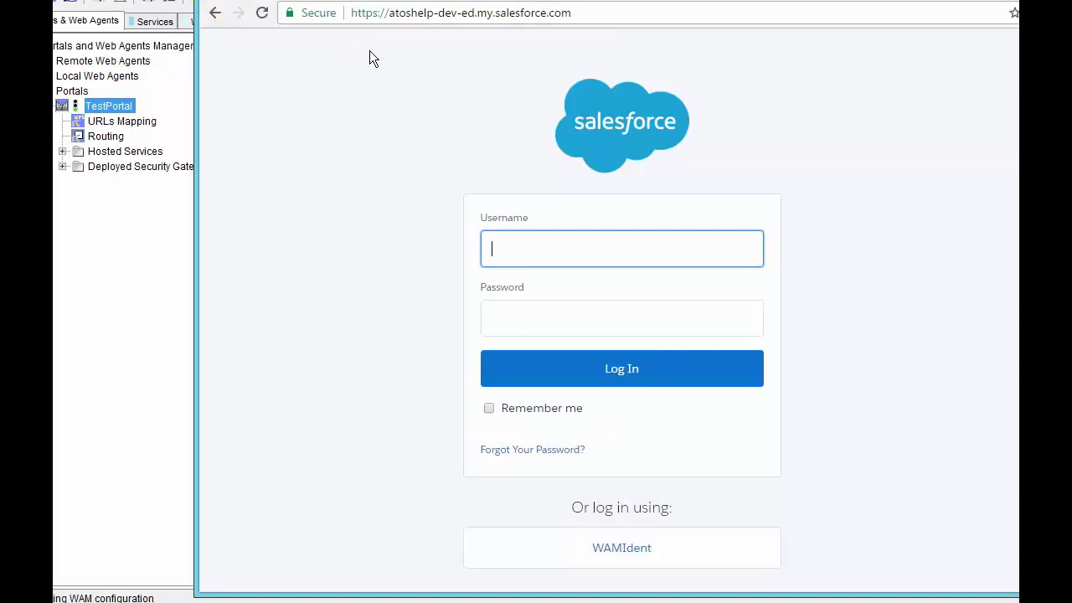
pyautogui.click(632, 8)
pyautogui.click(630, 13)
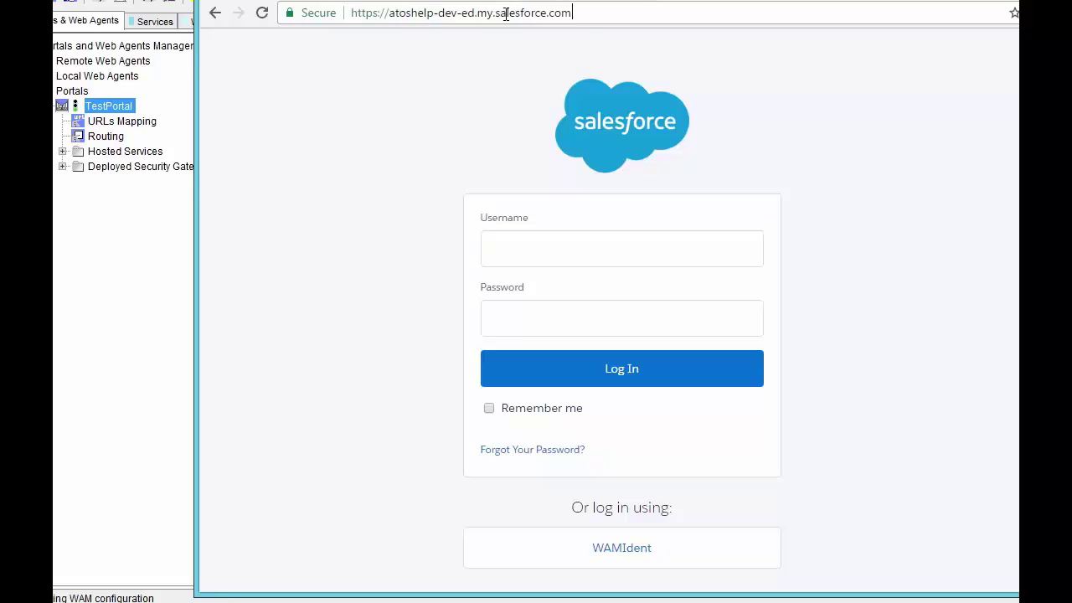
pyautogui.hotkey('ctrl', 'a')
# Scroll the Salesforce login page down to the WAMIdent option below the username and password fields.
pyautogui.click(470, 79)
pyautogui.scroll(-1, 466, 484)
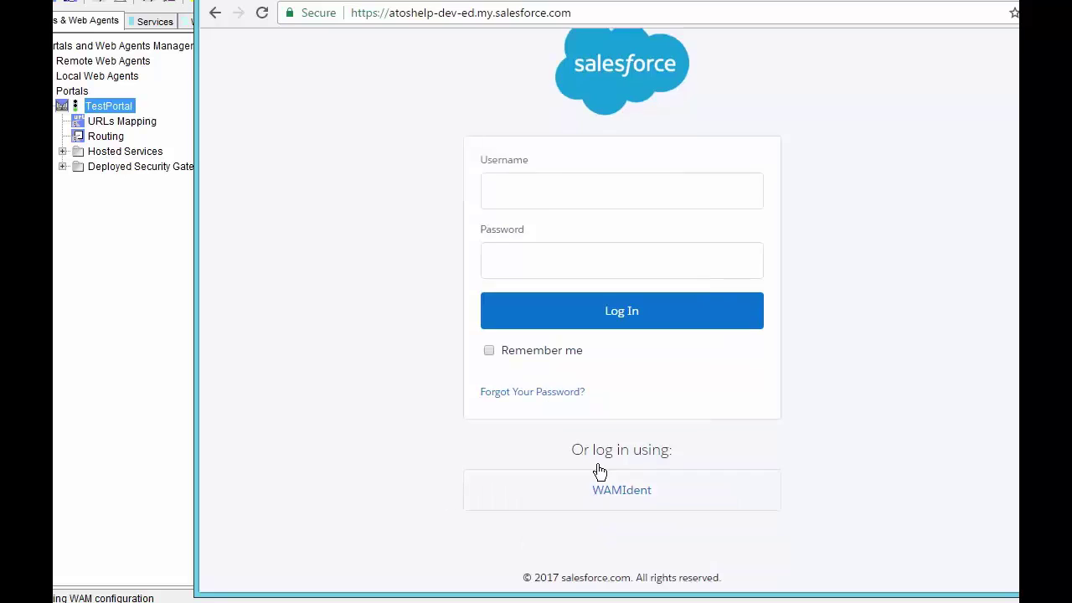
pyautogui.click(613, 202)
pyautogui.click(623, 261)
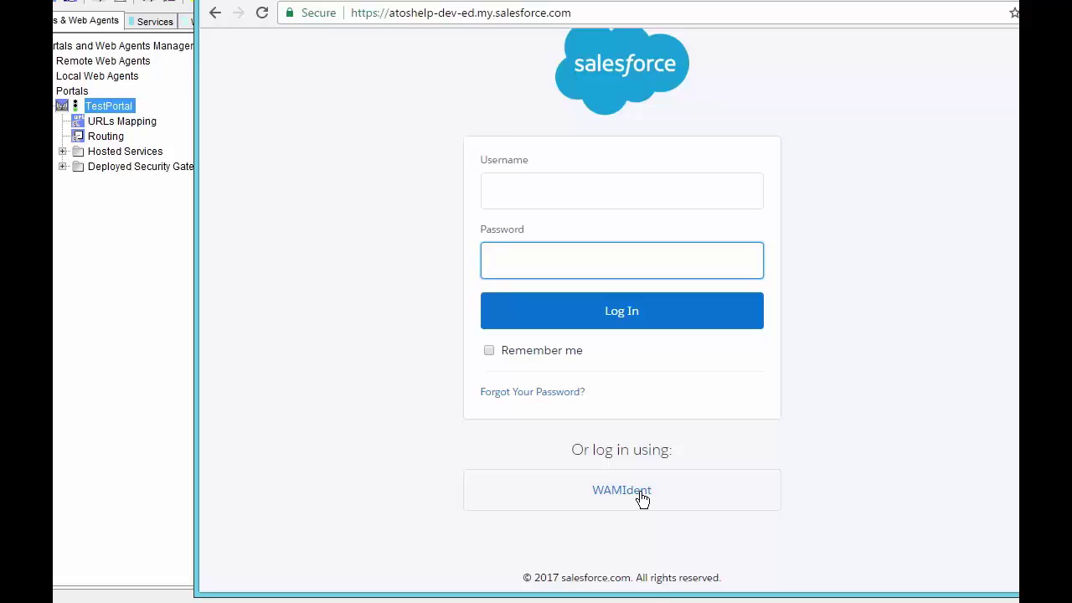
# Choose WAMIdent on Salesforce and sign in to the Evidian WAM portal with the test user's login and password.
pyautogui.click(642, 497)
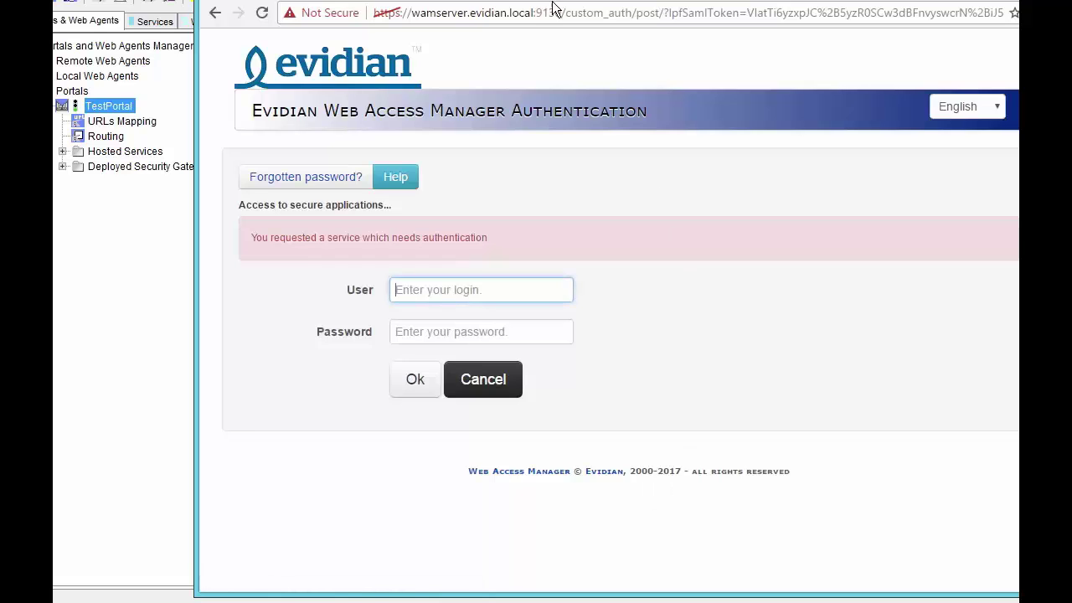
pyautogui.moveTo(564, 13); pyautogui.dragTo(326, 12)
pyautogui.click(494, 293)
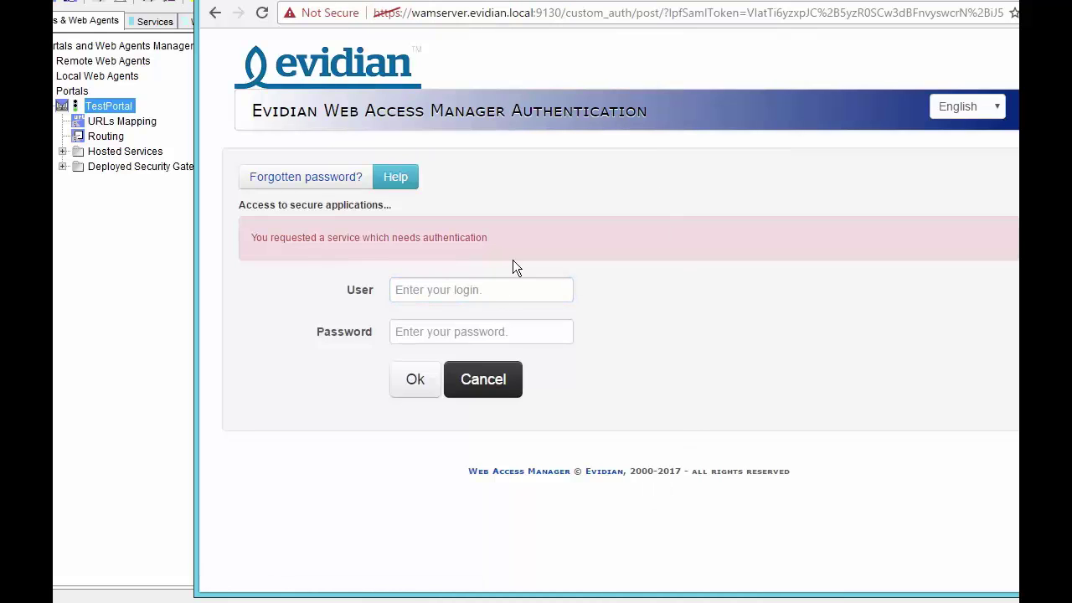
pyautogui.write('smith')
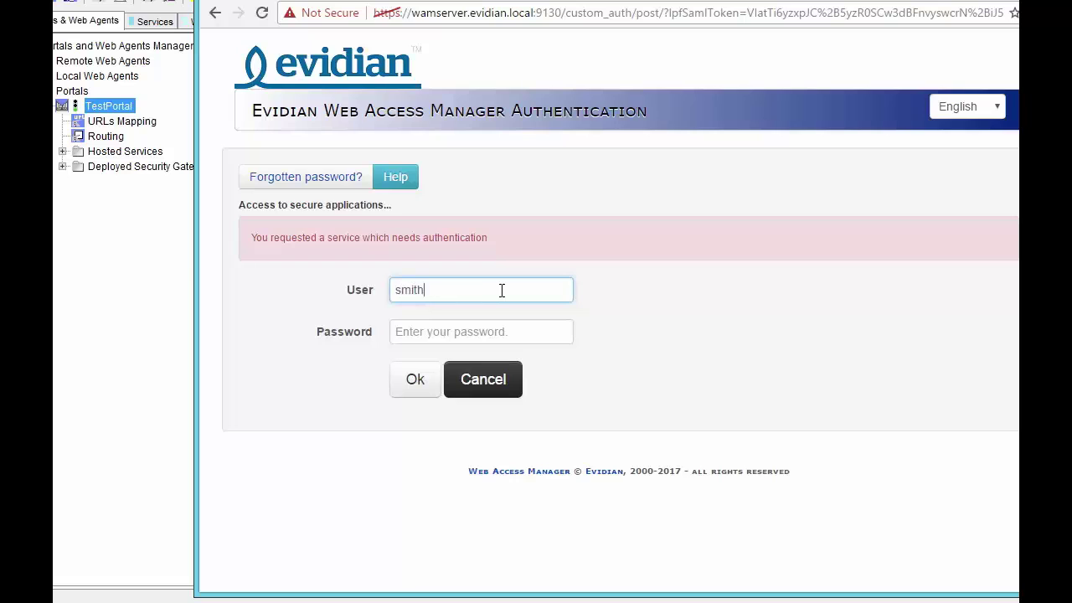
pyautogui.press('Tab')
pyautogui.write('passwd')
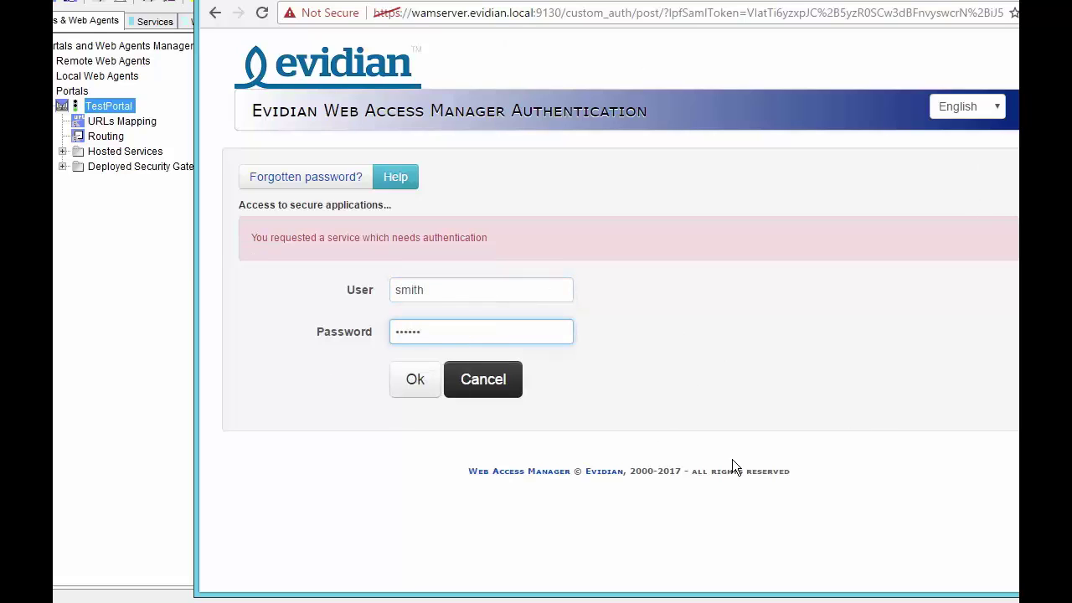
pyautogui.click(419, 385)
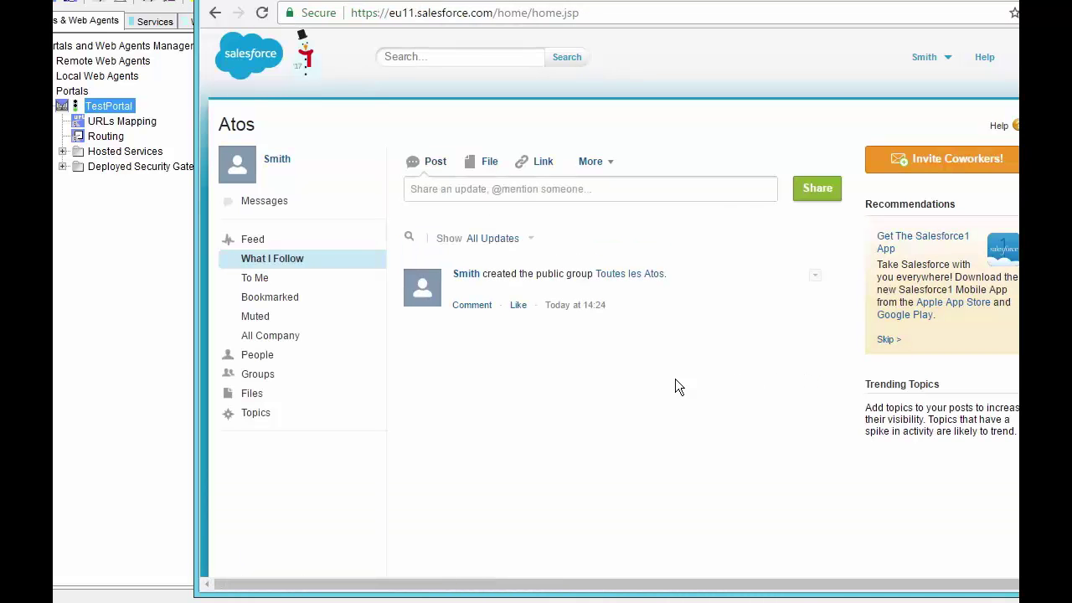
# Open the signed-in user's name menu on the Salesforce home page to reveal My Profile, My Settings and Logout.
pyautogui.click(926, 58)
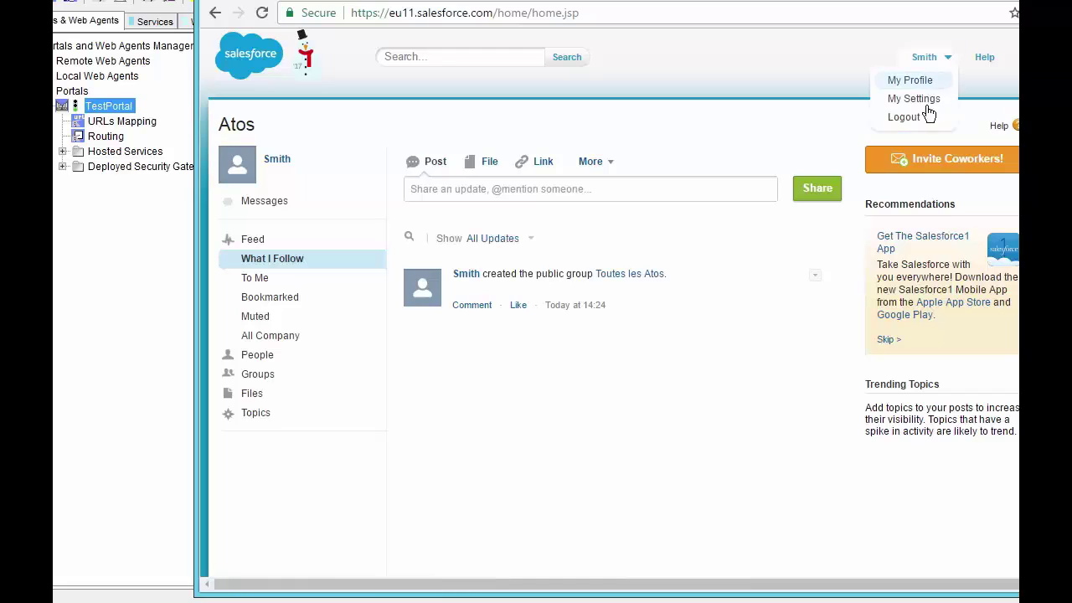
pyautogui.click(930, 58)
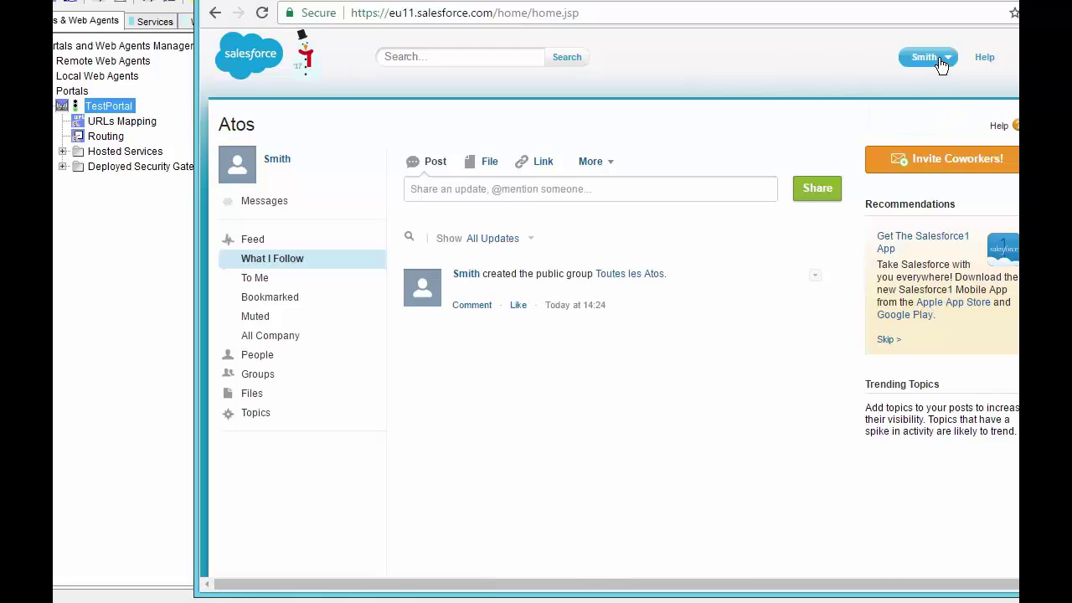
pyautogui.click(942, 63)
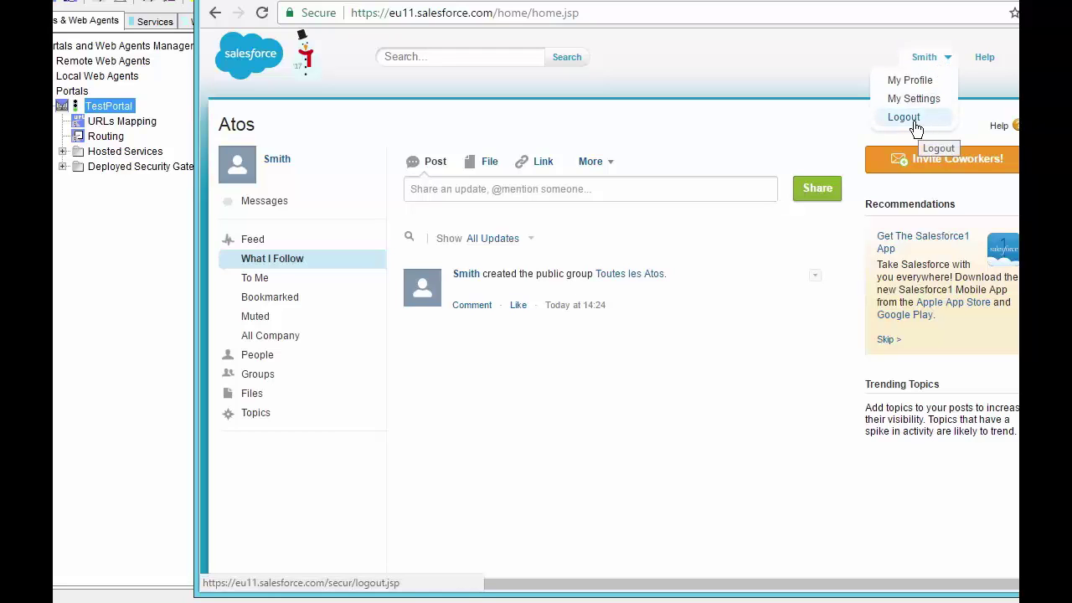